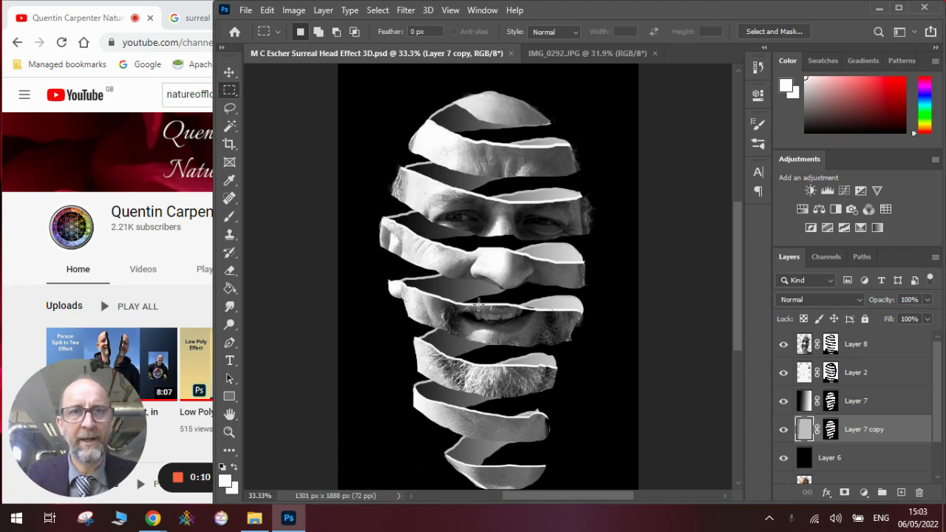
Step: Preview the Escher spiral-faces and spiral-head images in the 'surreal head escher' results, then return to YouTube
click(206, 27)
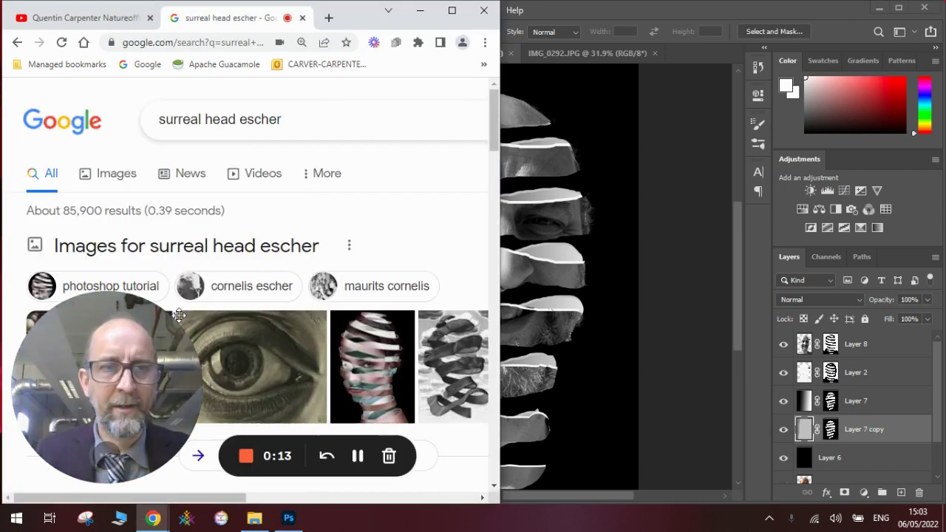
drag(495, 139, 495, 162)
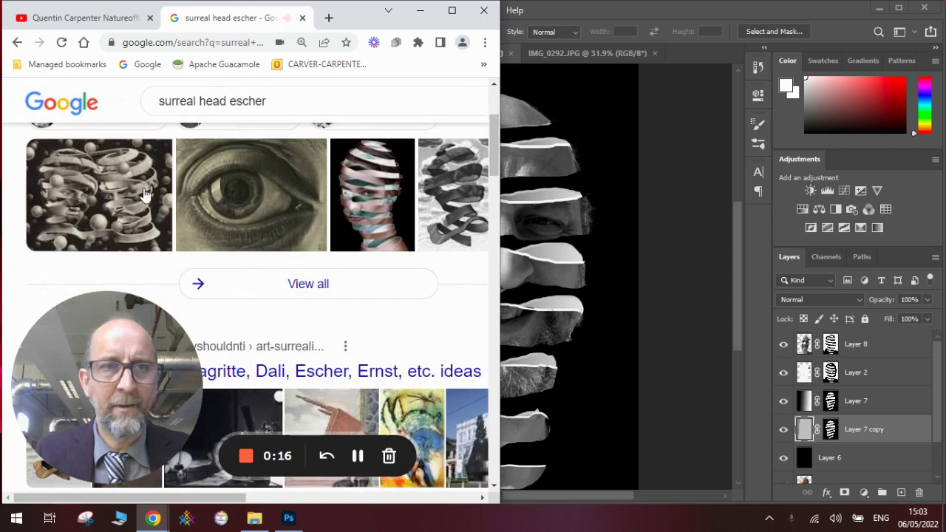
click(87, 193)
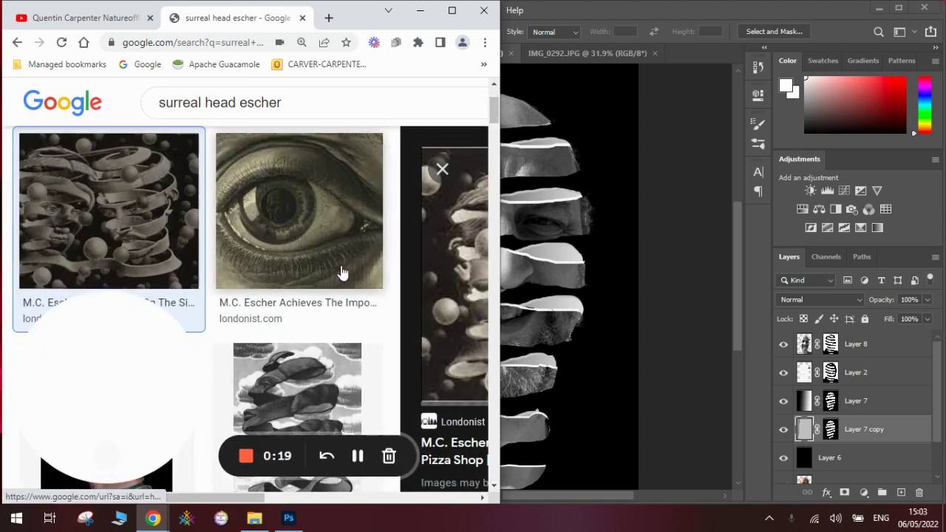
drag(500, 251, 833, 251)
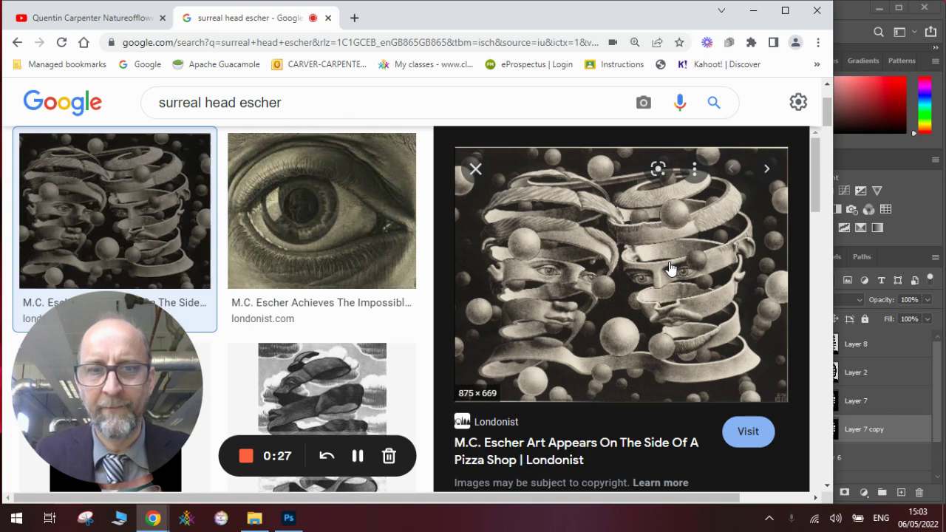
click(349, 388)
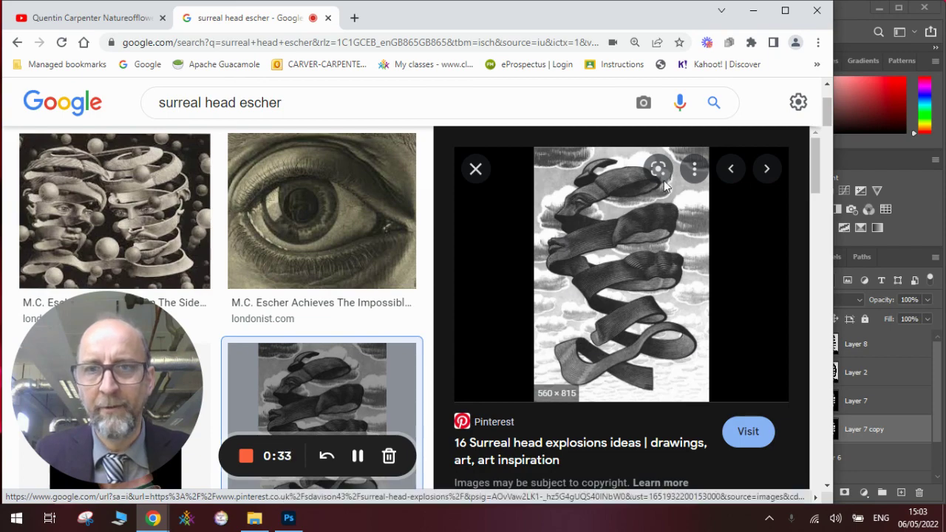
click(102, 22)
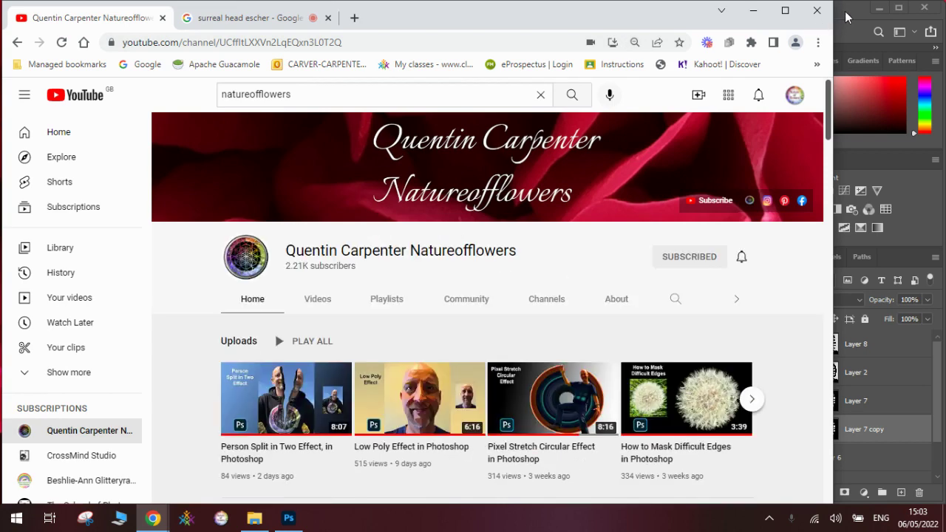
Step: Narrow the Chrome window showing the YouTube channel and bring Photoshop back in front
click(844, 11)
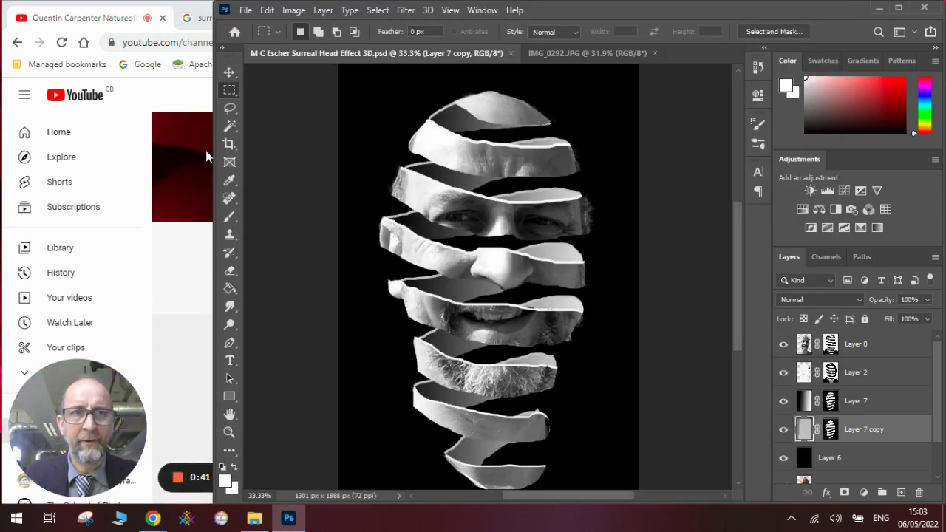
click(205, 28)
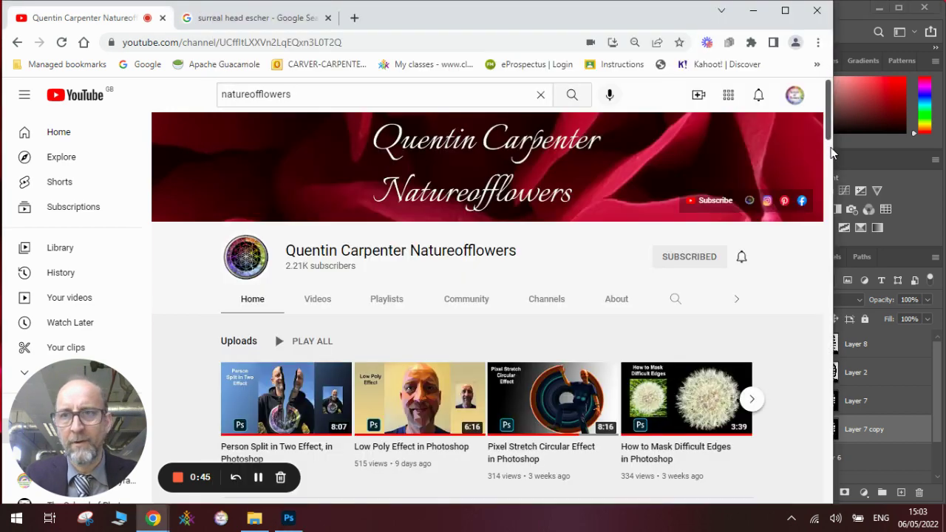
drag(832, 155, 469, 156)
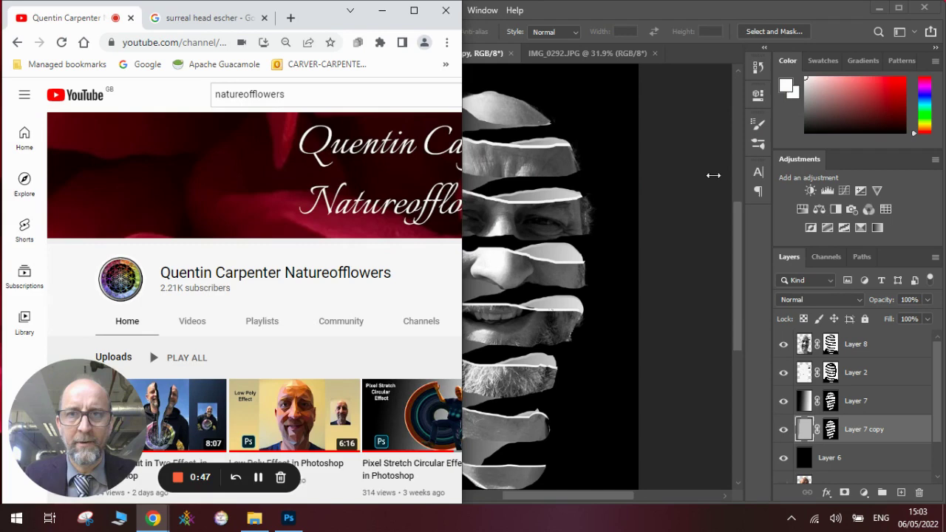
click(713, 175)
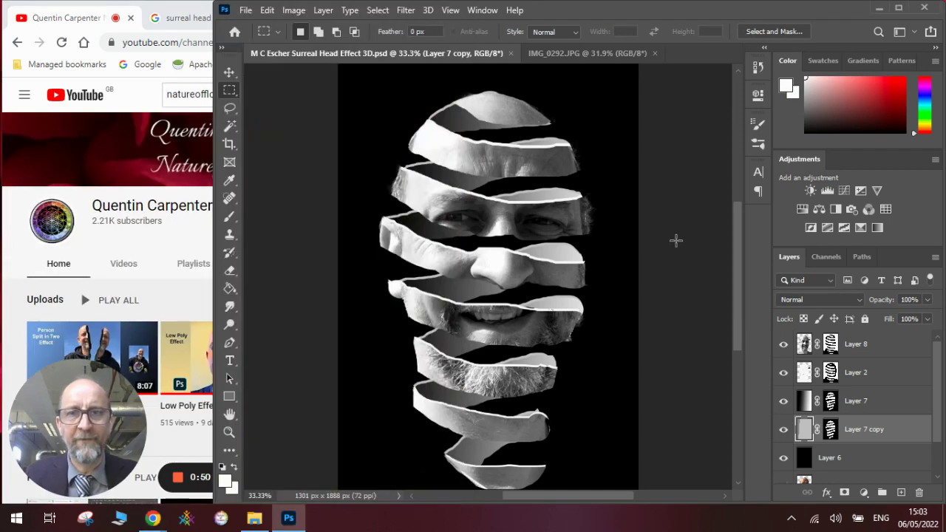
Step: In IMG_0292.JPG, select the subject, copy the person to a new layer, and hide Background
click(590, 55)
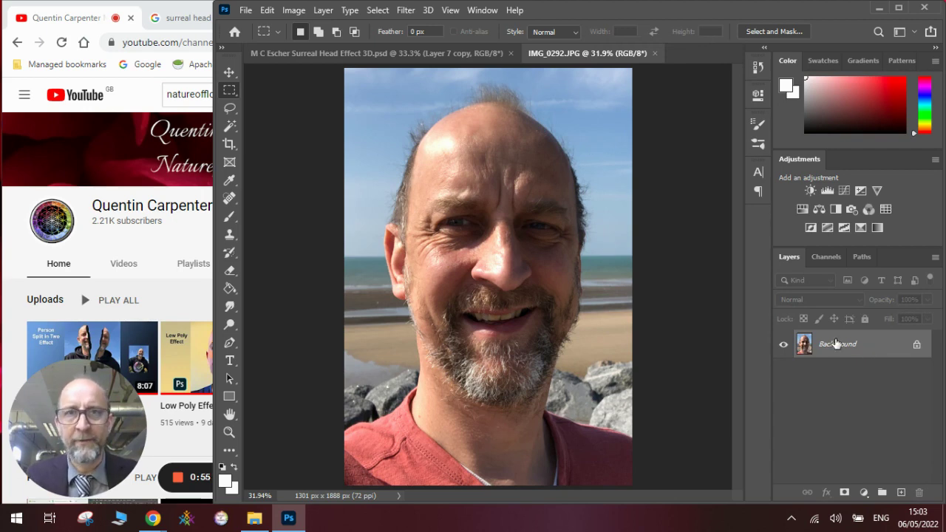
click(381, 15)
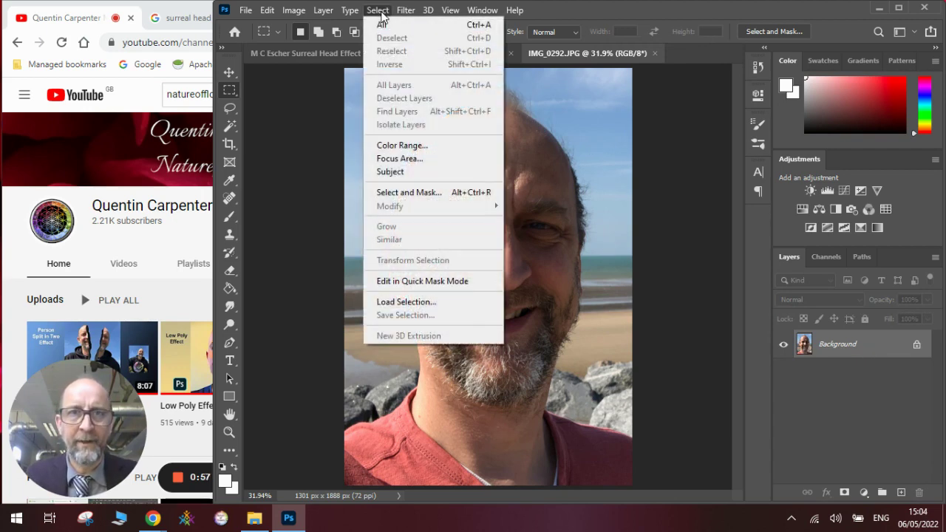
click(391, 169)
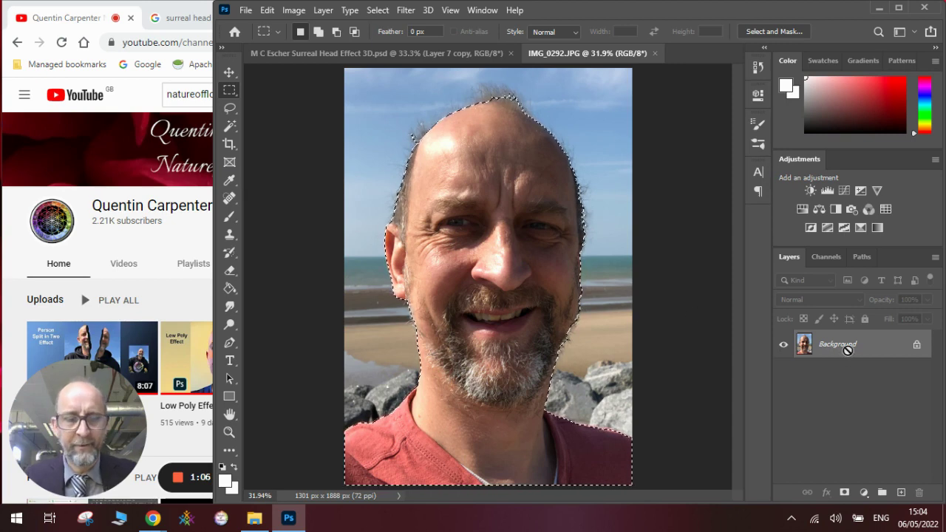
key(ctrl+j)
click(783, 372)
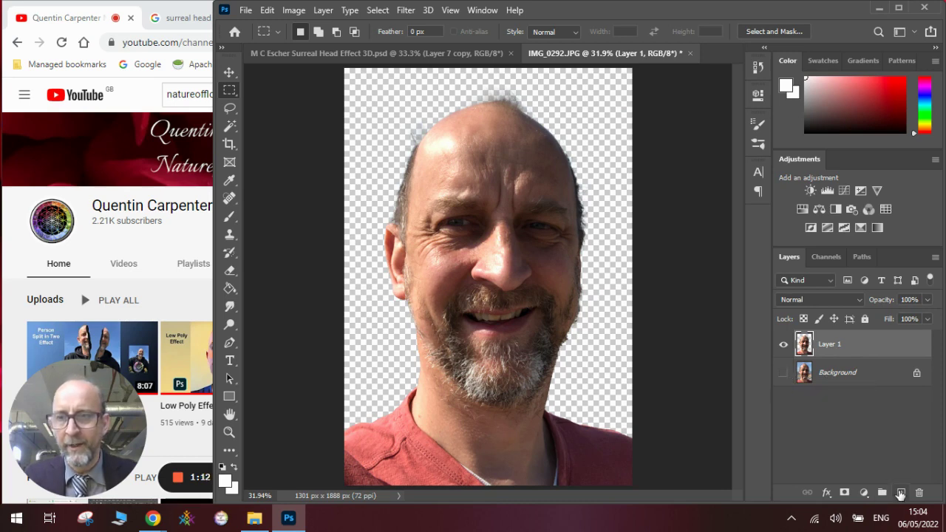
Step: Add Layer 2 beneath the cut-out person and fill it with solid black
click(900, 492)
drag(873, 345, 870, 385)
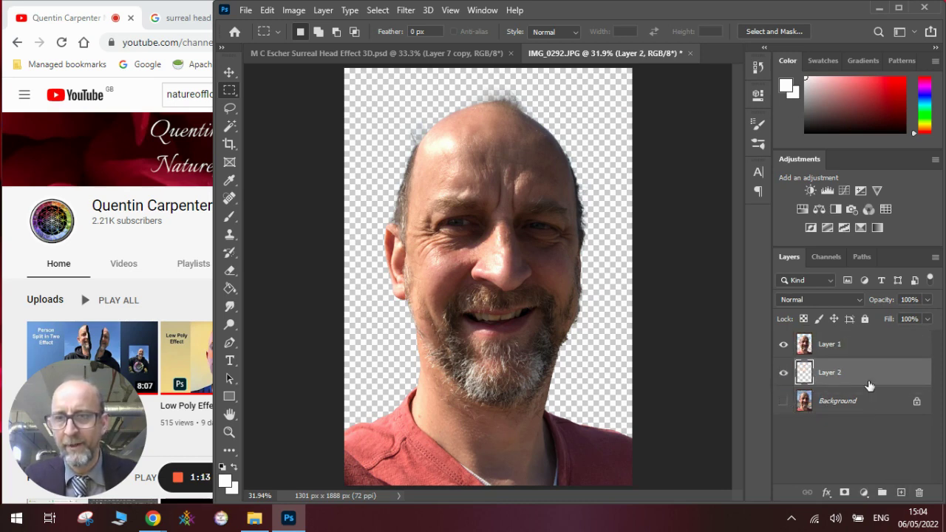
click(223, 467)
click(230, 484)
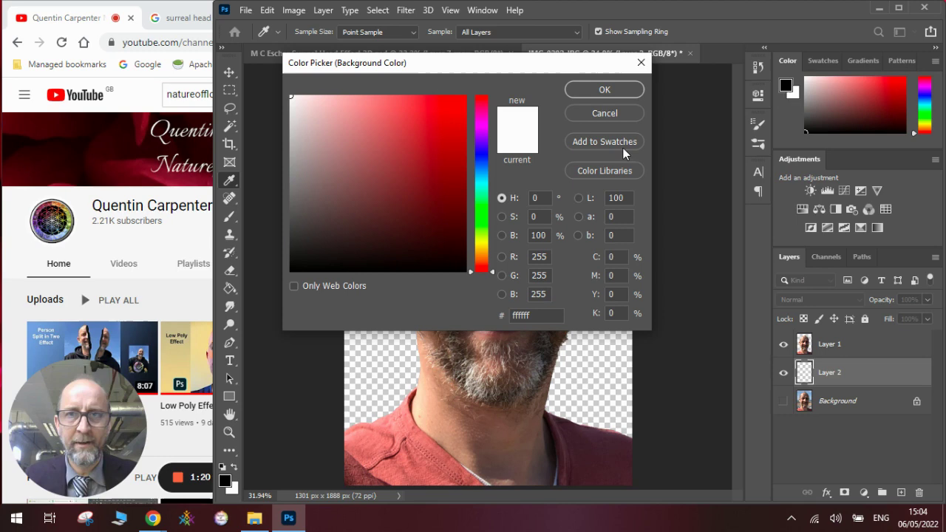
click(605, 89)
click(230, 288)
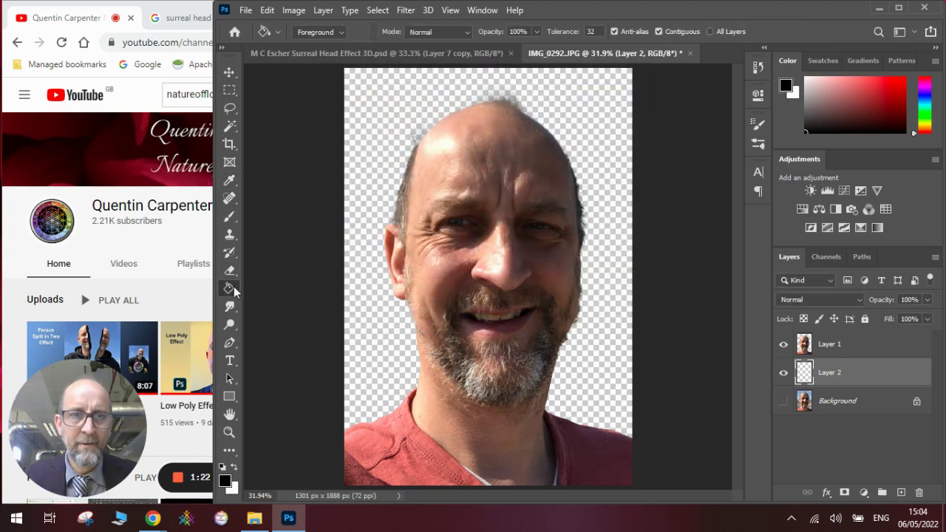
click(384, 318)
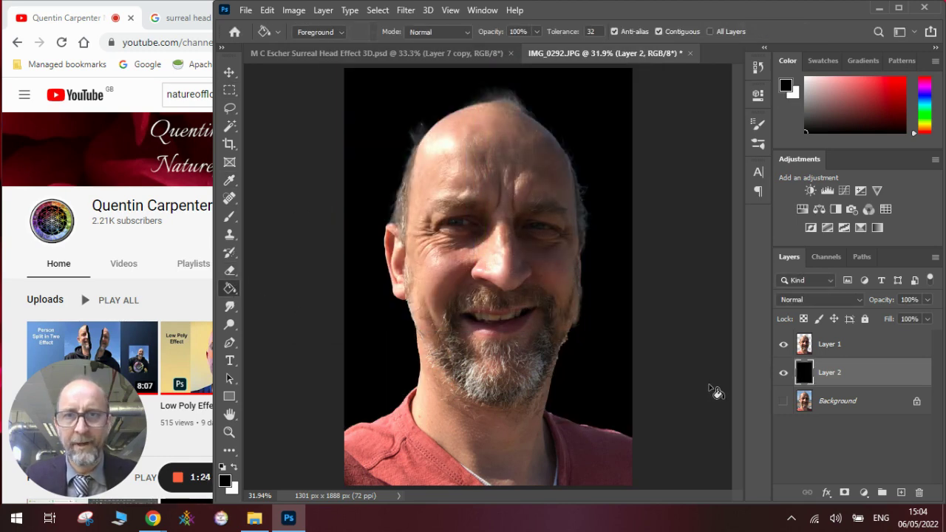
Step: Convert the cut-out portrait on Layer 1 to black and white
click(851, 349)
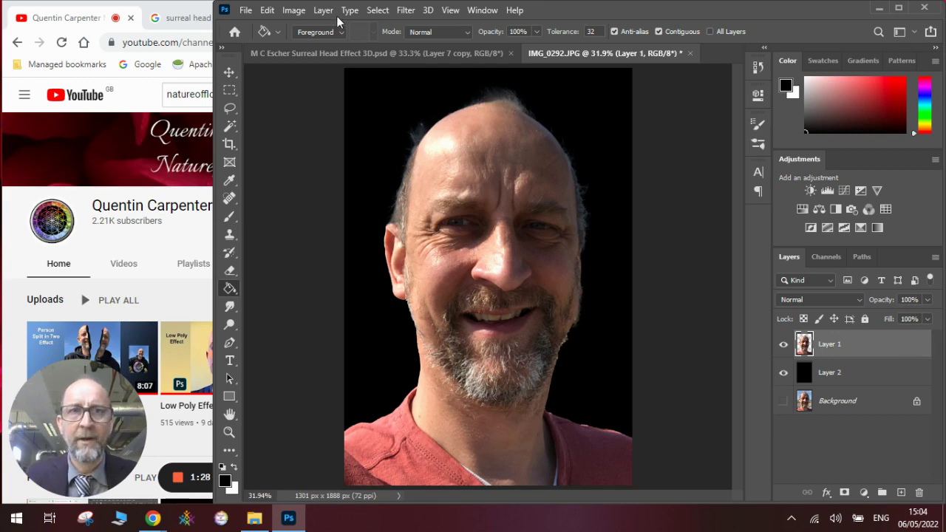
click(301, 12)
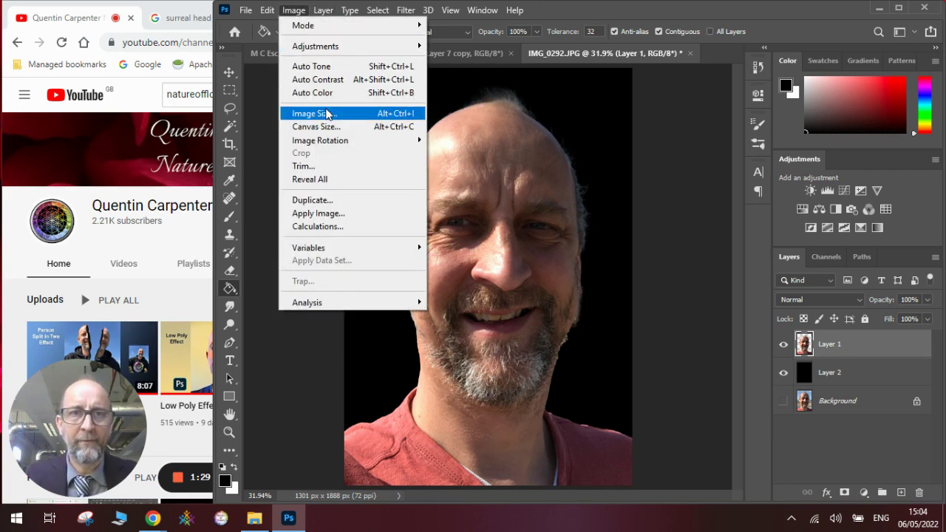
mouse_move(339, 49)
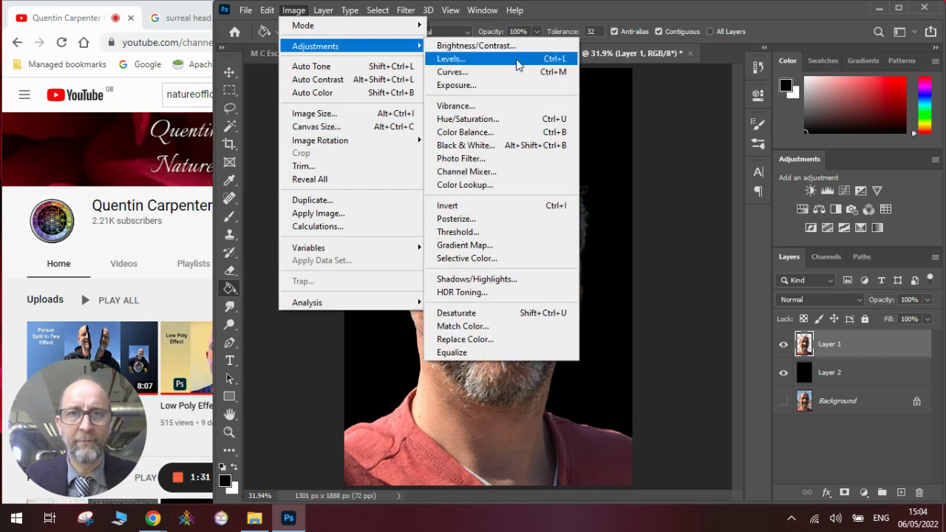
click(518, 145)
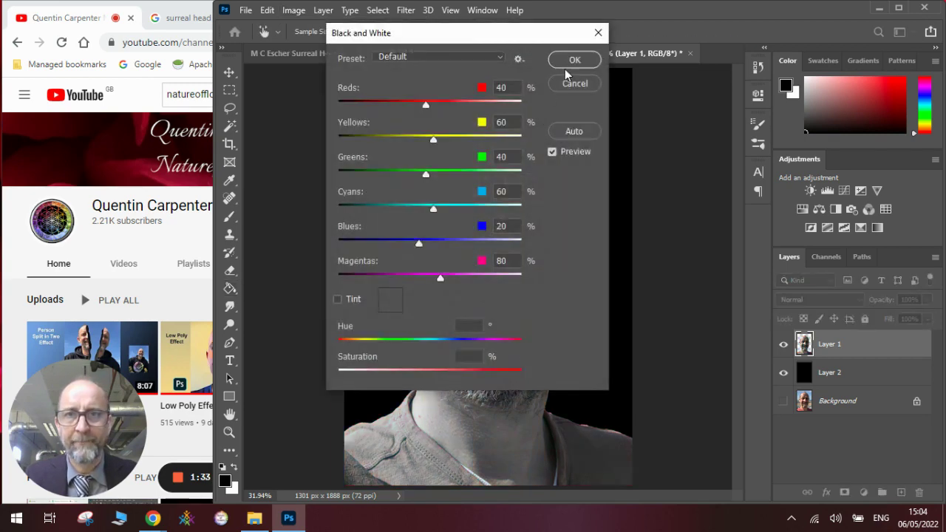
click(576, 59)
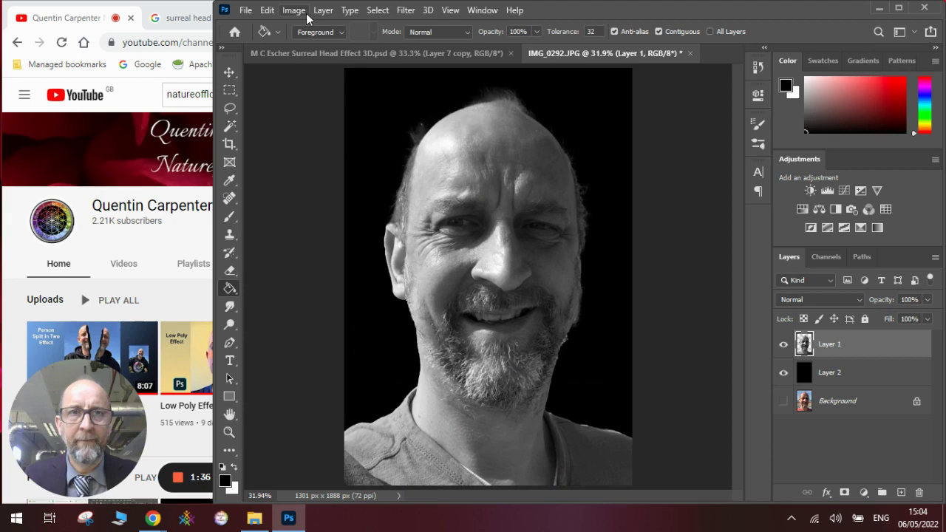
Step: Apply Levels with input values 22, 0.97 and 234 to the portrait
click(308, 18)
mouse_move(314, 47)
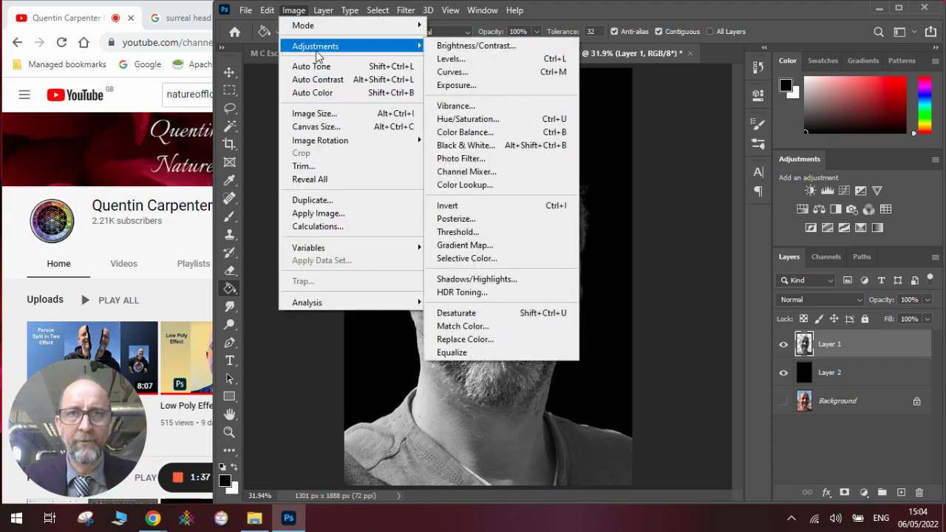
click(452, 59)
drag(663, 196, 677, 194)
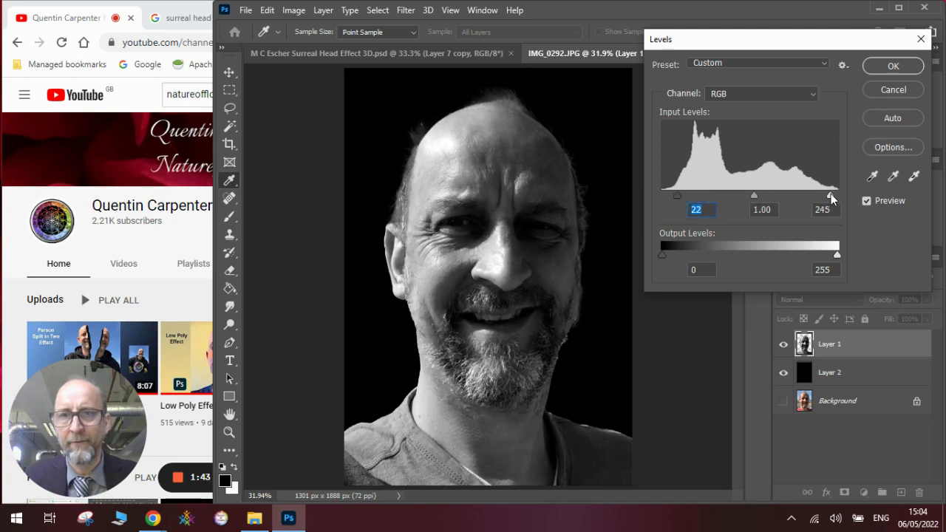
drag(827, 194, 822, 194)
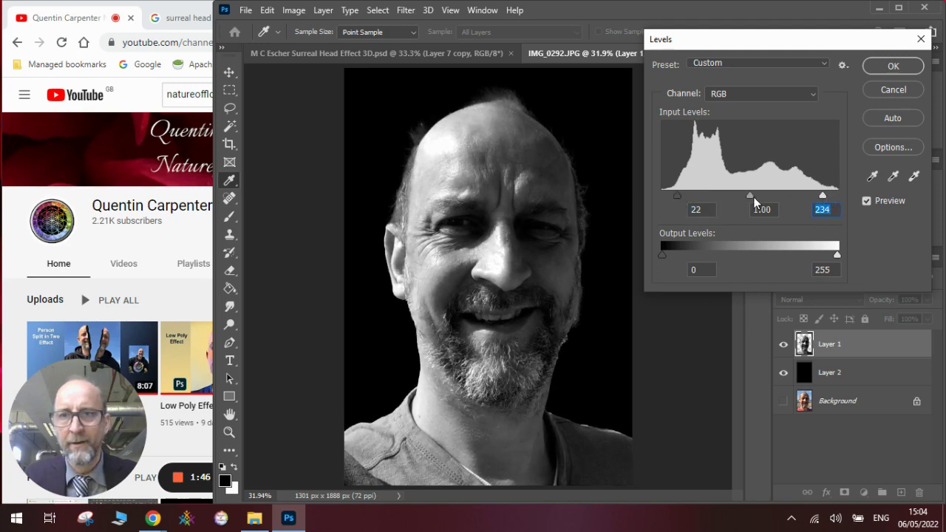
drag(754, 197, 752, 195)
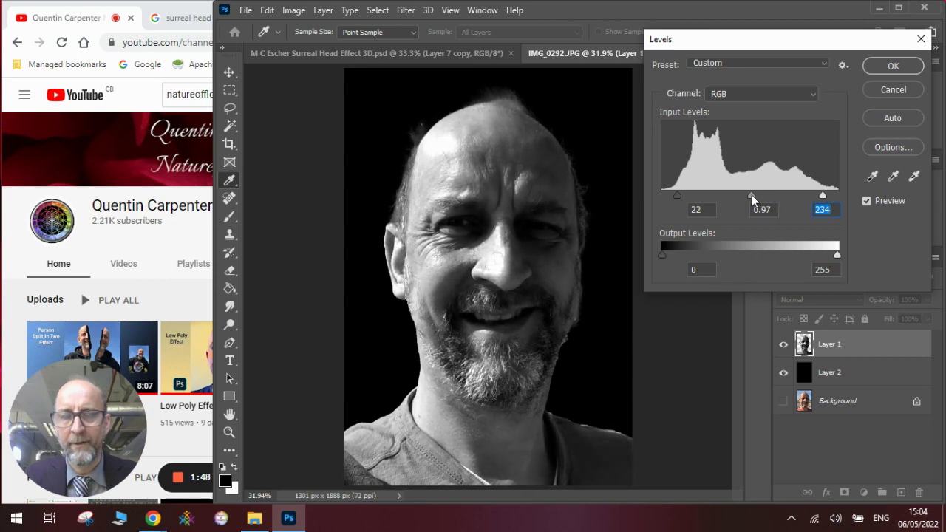
click(751, 195)
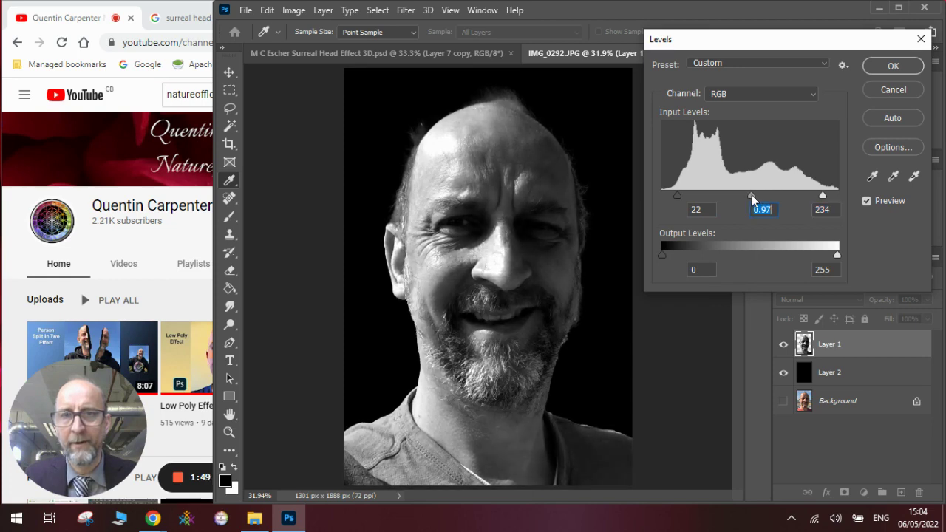
click(881, 68)
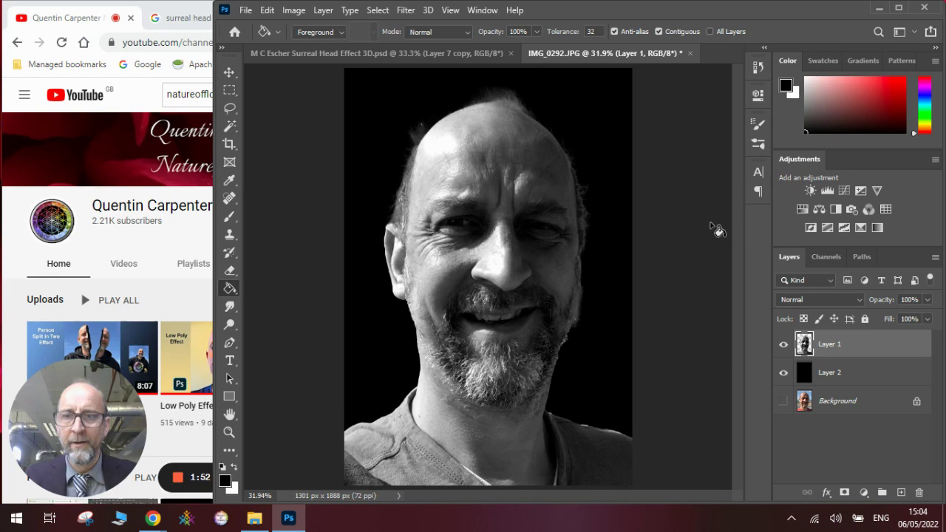
Step: With the Lasso, select wavy bands across the crown, hairline and forehead
click(409, 52)
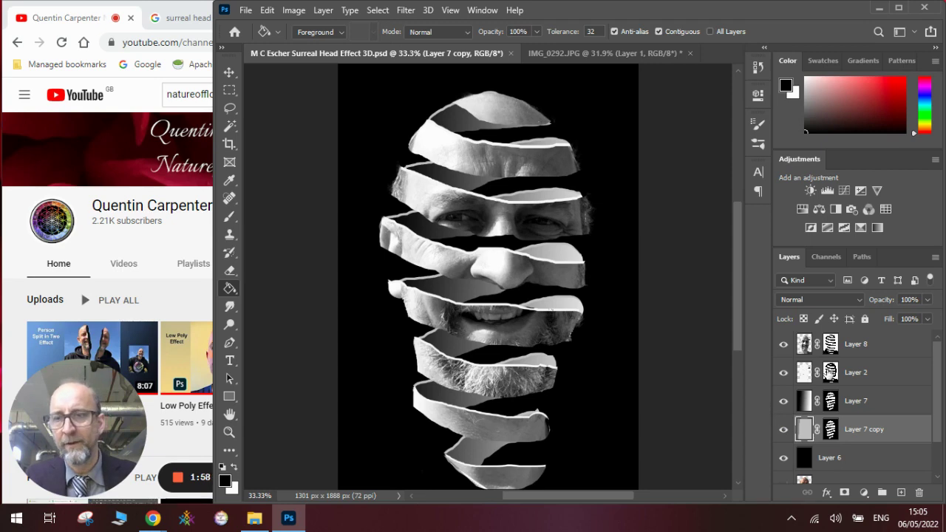
click(594, 56)
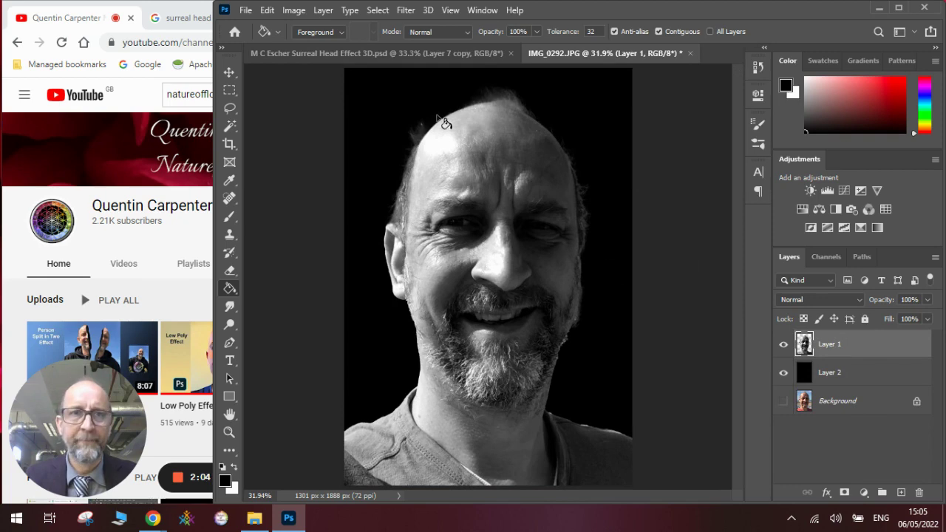
click(229, 112)
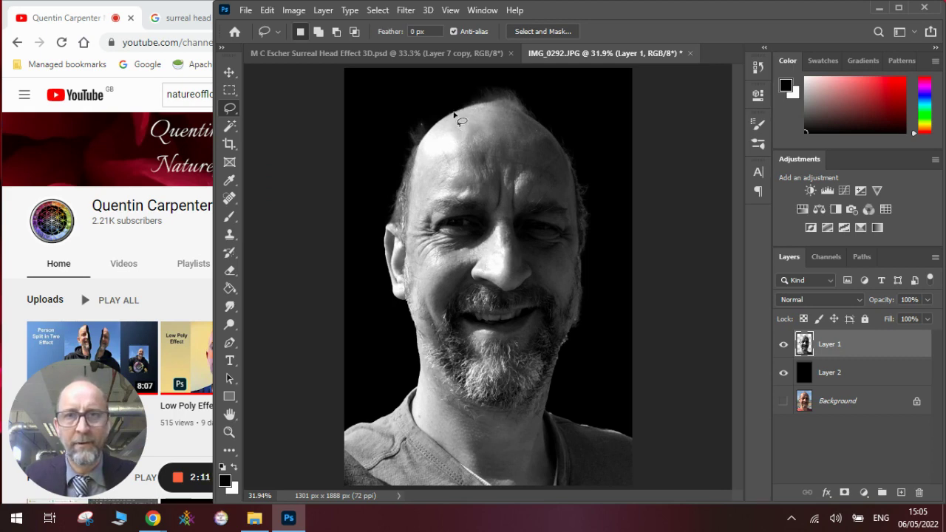
mouse_move(497, 131)
mouse_down()
mouse_move(546, 132)
mouse_move(505, 90)
mouse_move(466, 92)
mouse_move(459, 121)
mouse_up()
key(shift)
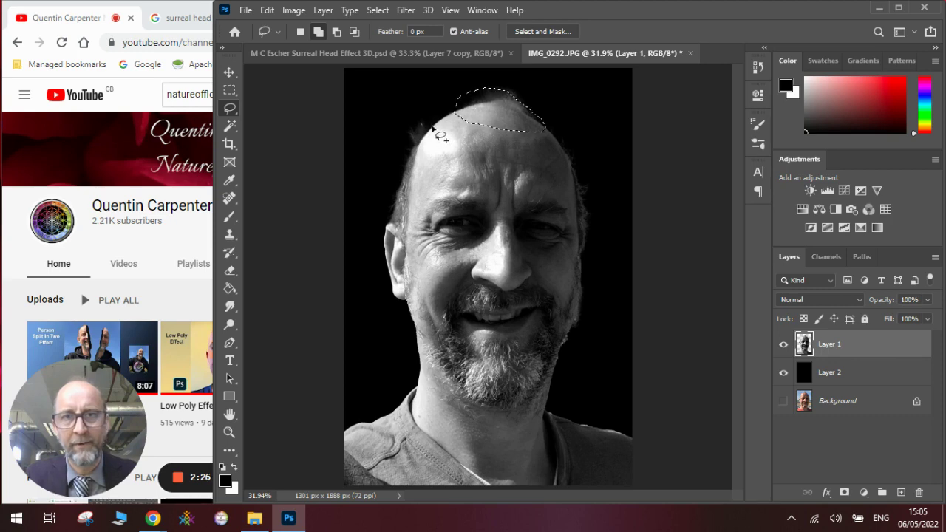
mouse_move(436, 133)
mouse_down()
mouse_move(492, 157)
mouse_move(428, 136)
mouse_up()
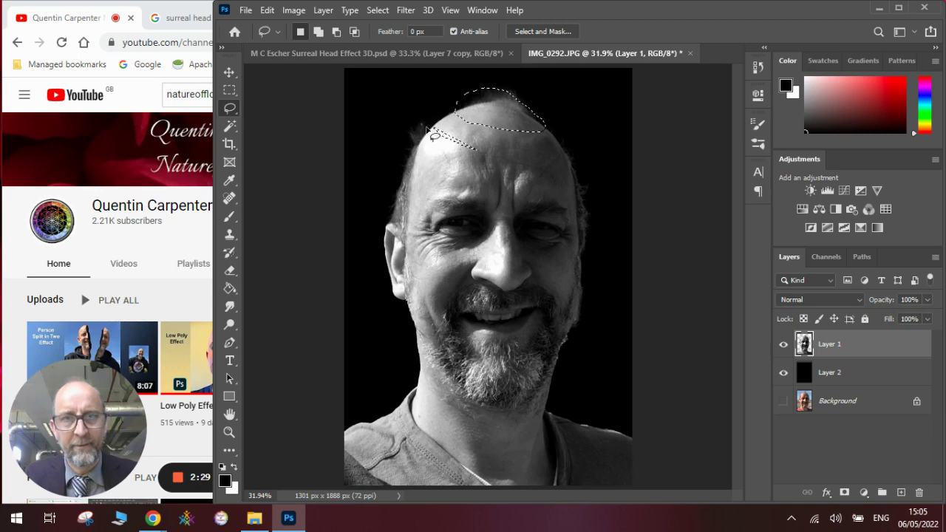
key(shift)
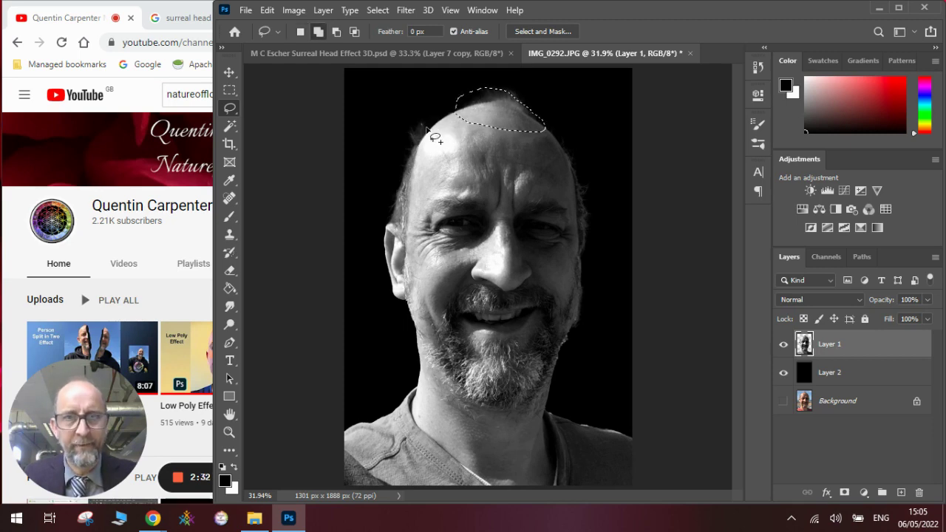
mouse_move(442, 139)
mouse_down()
mouse_move(514, 158)
mouse_move(570, 157)
mouse_move(576, 187)
mouse_move(521, 193)
mouse_move(456, 182)
mouse_move(406, 147)
mouse_move(428, 133)
mouse_up()
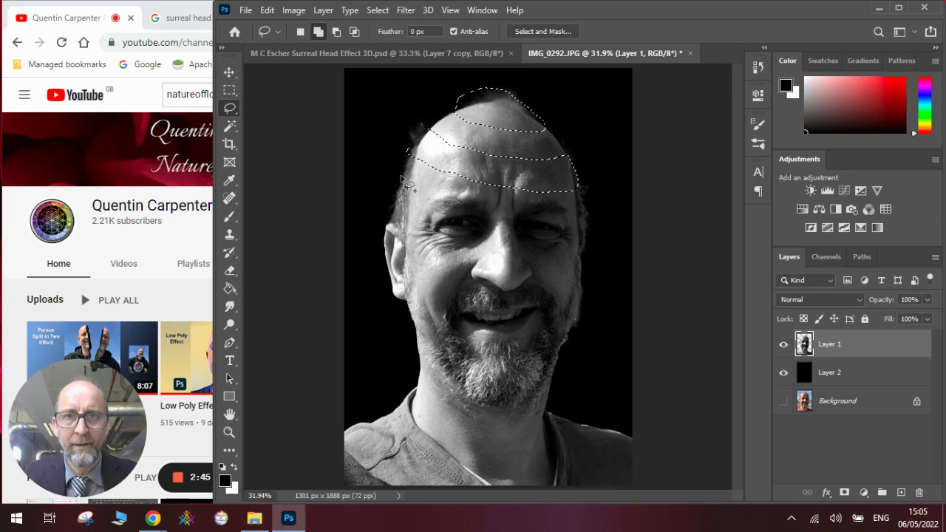
mouse_move(397, 176)
mouse_down()
mouse_move(512, 219)
mouse_move(583, 215)
mouse_move(587, 232)
mouse_move(564, 252)
mouse_move(514, 244)
mouse_move(482, 251)
mouse_move(415, 226)
mouse_move(397, 176)
mouse_up()
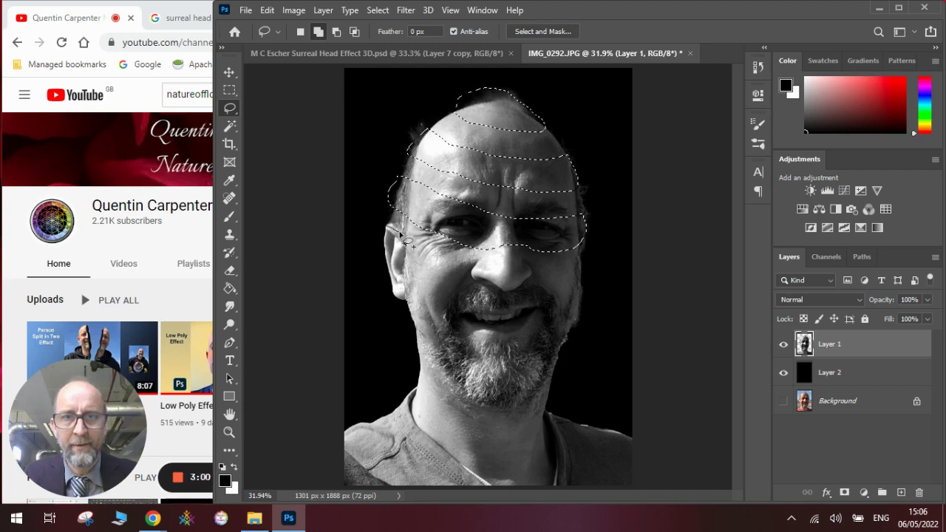
Step: Add wavy bands across the cheeks, mouth and chin, beard and neck to the selection
mouse_move(400, 235)
mouse_down()
mouse_move(472, 271)
mouse_move(580, 266)
mouse_move(581, 288)
mouse_move(543, 297)
mouse_move(453, 288)
mouse_move(397, 268)
mouse_move(387, 228)
mouse_up()
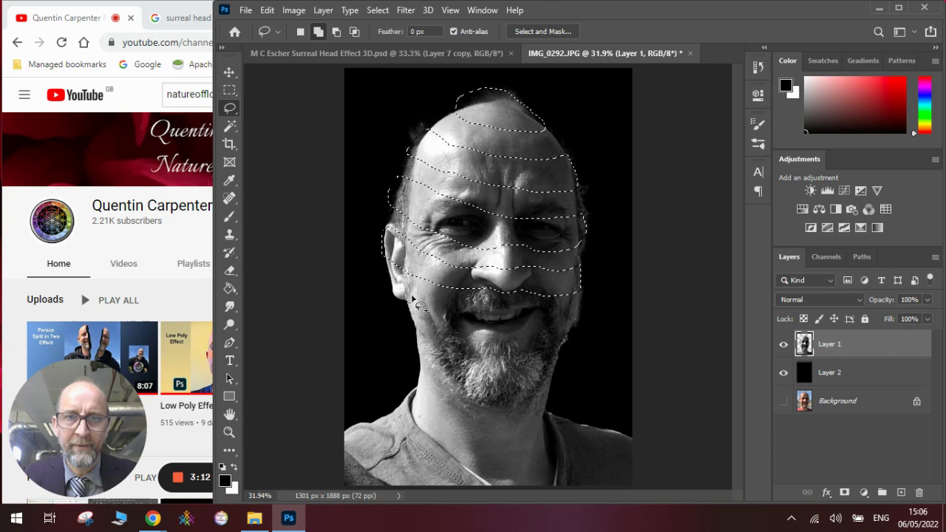
mouse_move(403, 294)
mouse_down()
mouse_move(447, 322)
mouse_move(438, 315)
mouse_move(534, 322)
mouse_move(579, 306)
mouse_move(555, 349)
mouse_move(494, 356)
mouse_up()
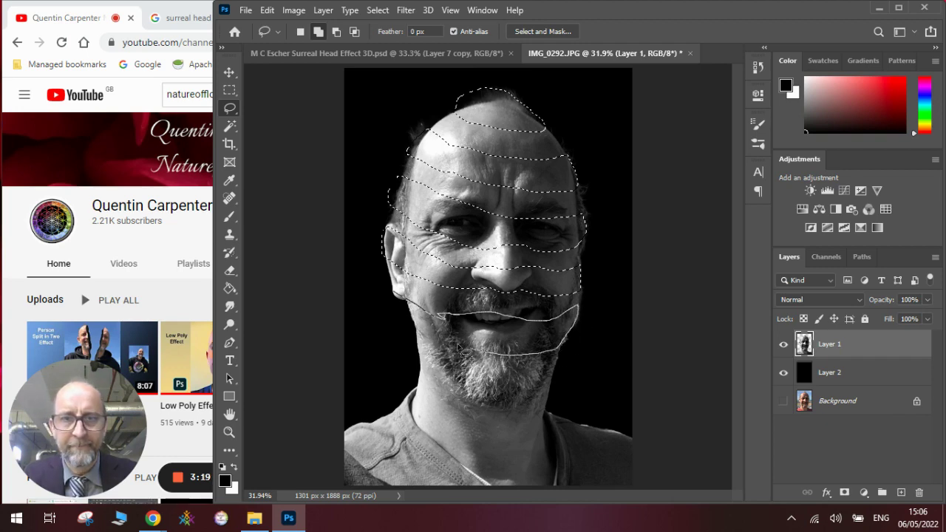
drag(466, 353, 432, 338)
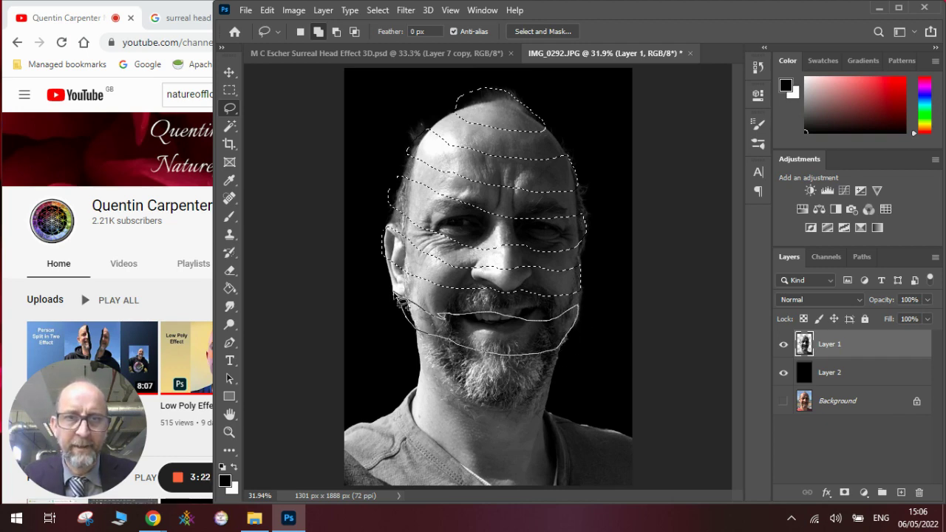
drag(401, 300, 403, 300)
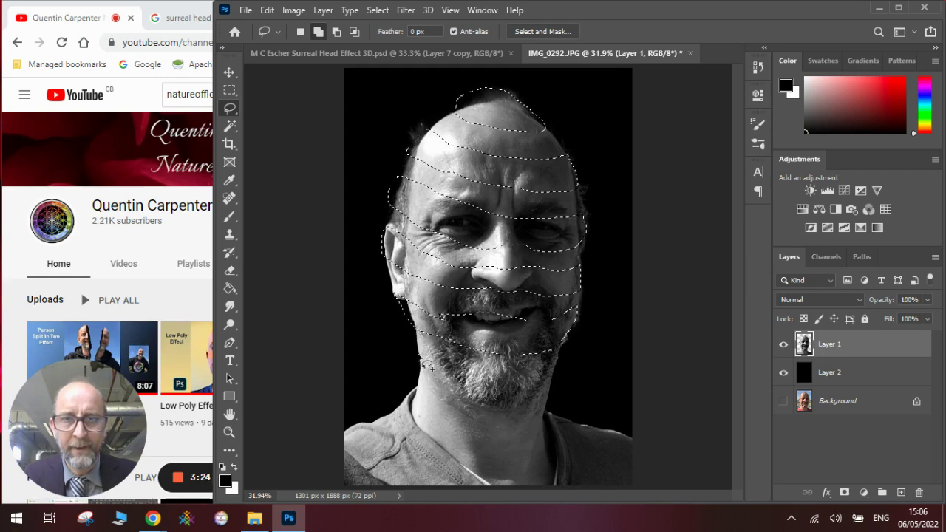
mouse_move(441, 375)
mouse_down()
mouse_move(477, 386)
mouse_move(556, 382)
mouse_up()
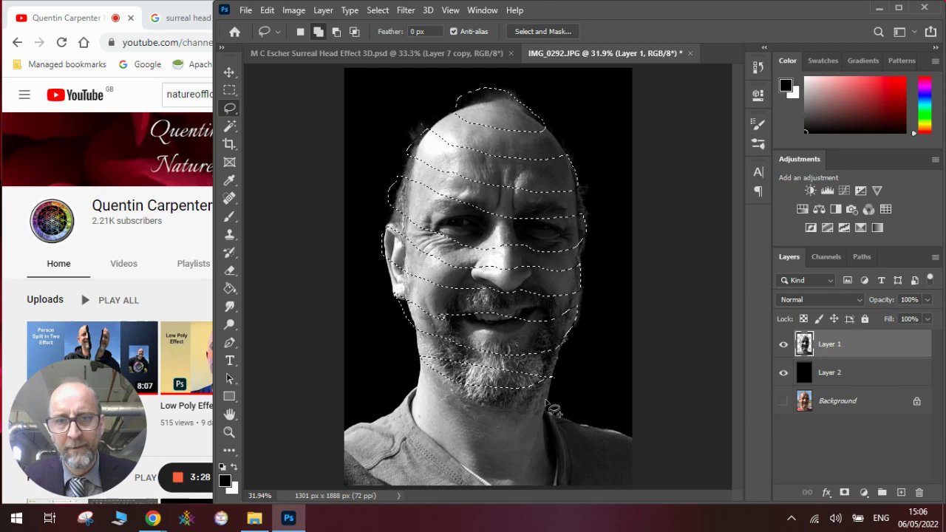
key(ctrl+z)
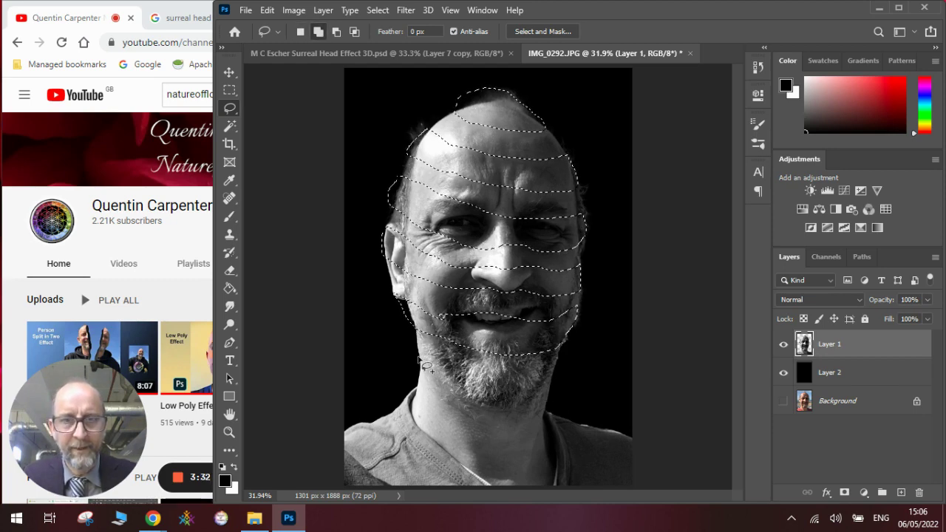
mouse_move(420, 359)
mouse_down()
mouse_move(514, 388)
mouse_move(551, 382)
mouse_move(540, 417)
mouse_up()
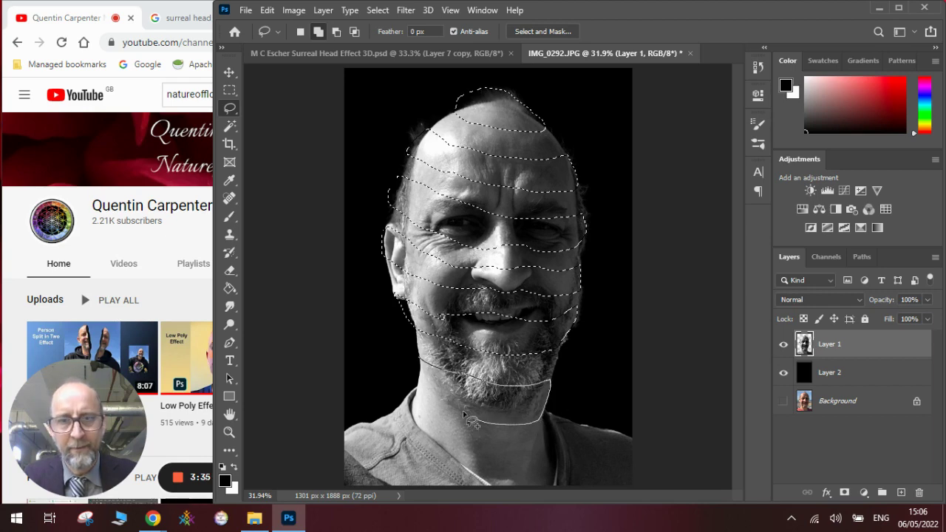
drag(463, 411, 419, 371)
mouse_move(418, 411)
mouse_down()
mouse_move(458, 445)
mouse_move(505, 457)
mouse_move(545, 451)
mouse_move(552, 480)
mouse_move(468, 474)
mouse_move(430, 442)
mouse_move(418, 416)
mouse_up()
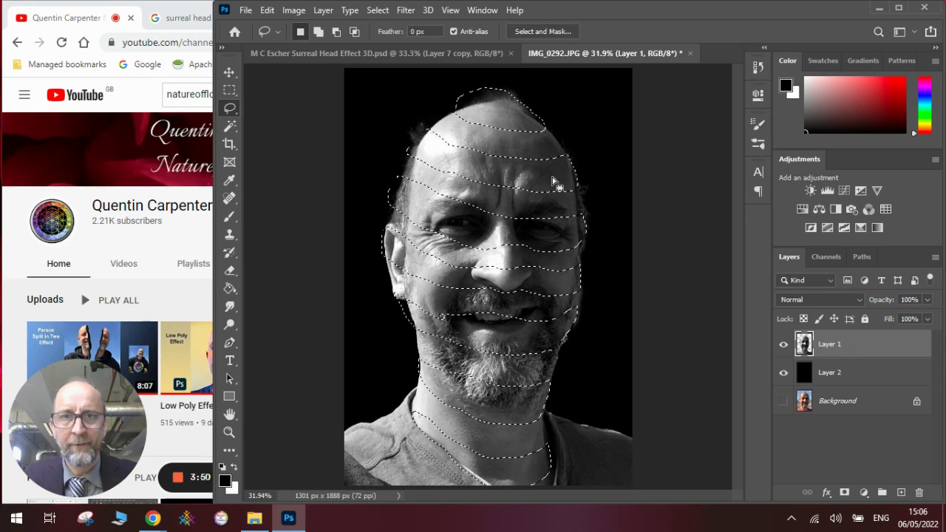
Step: Invert the band selection and add a layer mask to Layer 1, cutting the face into strips
click(378, 10)
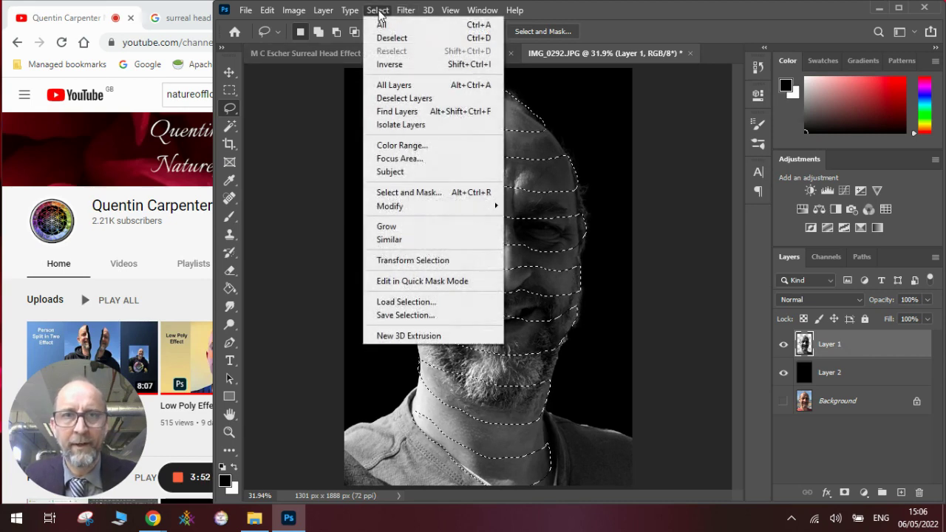
click(391, 65)
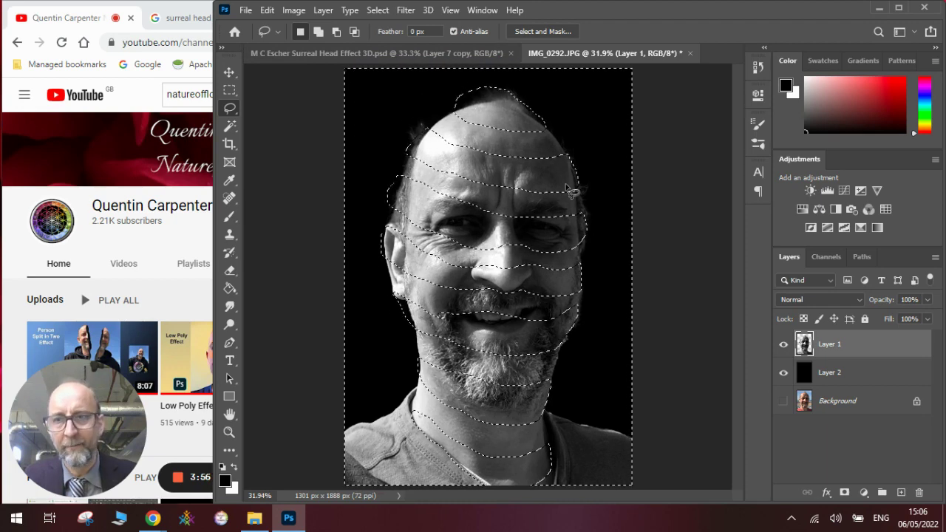
click(845, 493)
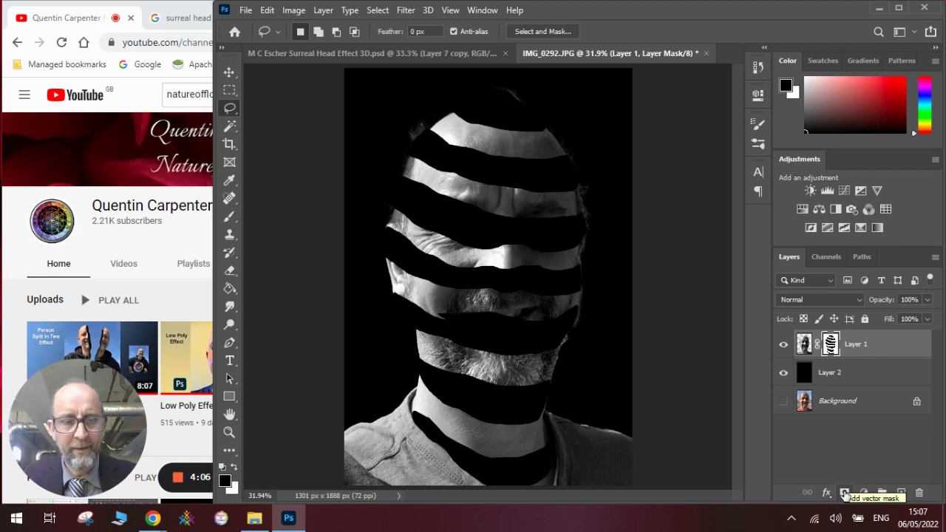
key(ctrl+z)
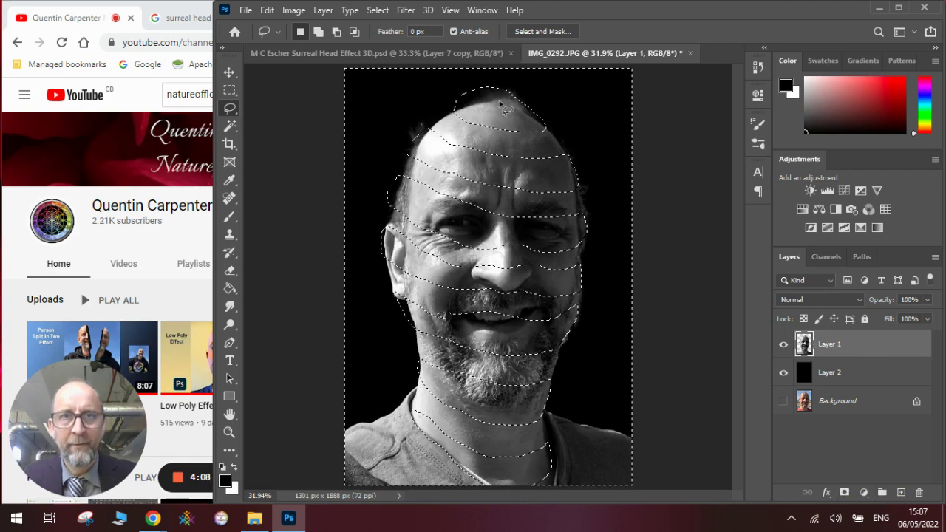
click(379, 10)
click(384, 64)
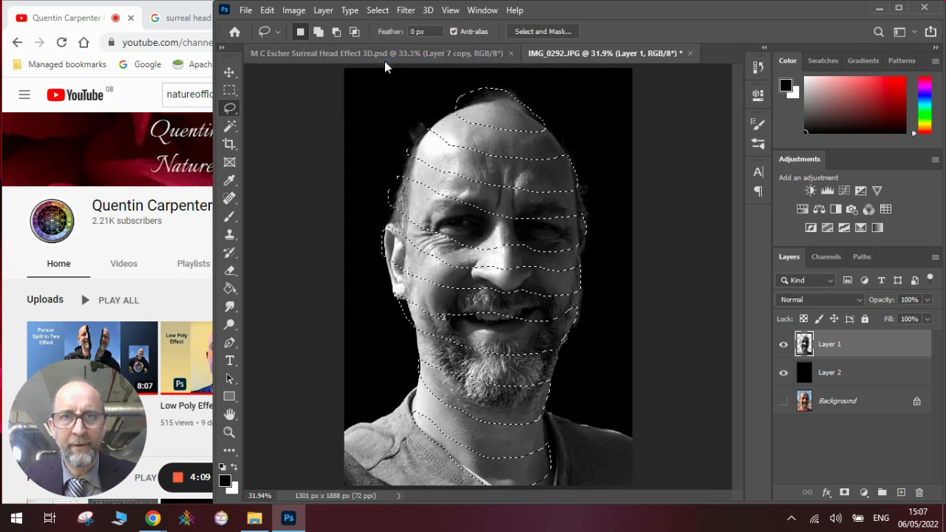
click(843, 492)
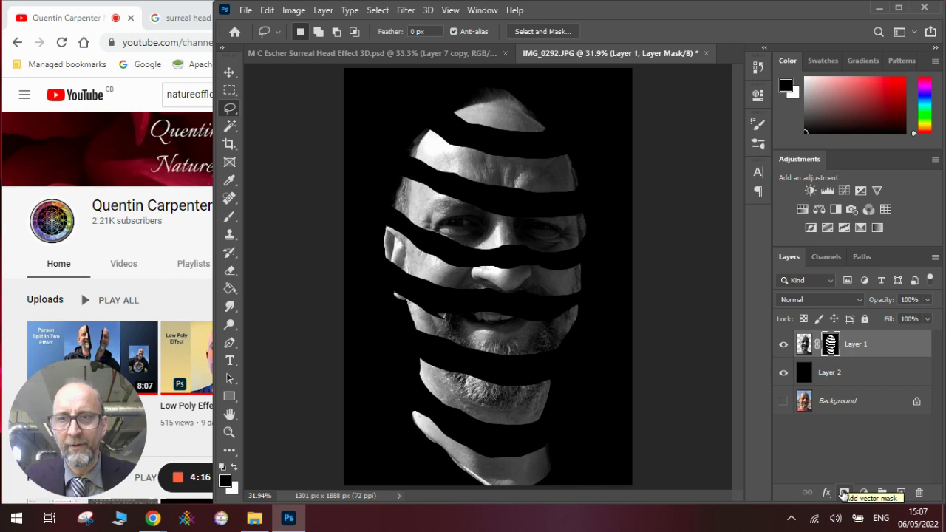
Step: Compare the striped portrait with the finished spiral head example, then return to IMG_0292.JPG
click(407, 51)
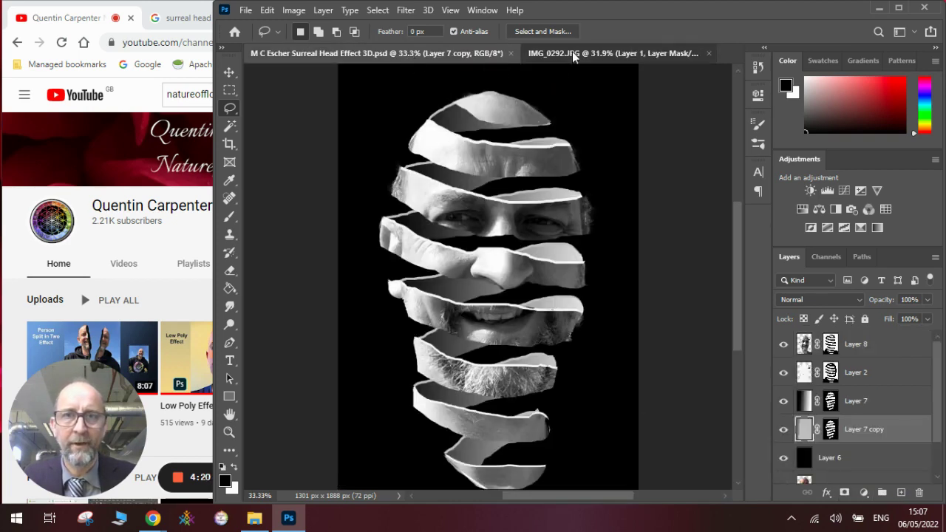
click(572, 51)
click(421, 59)
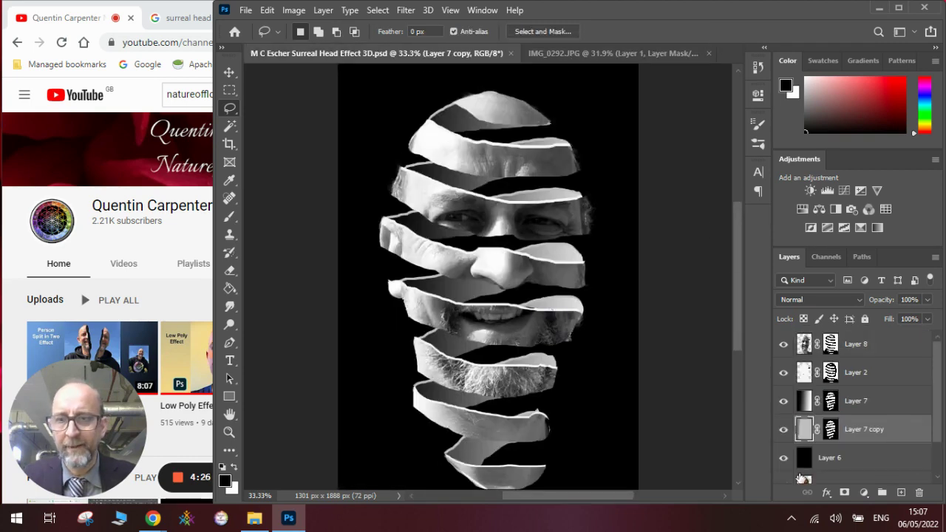
click(609, 54)
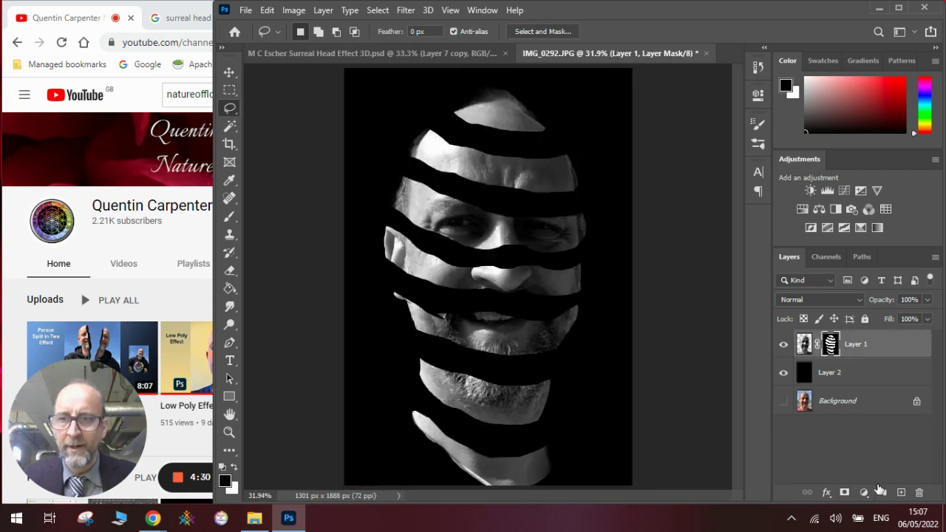
Step: Add Layer 3 beneath Layer 1 and fill it with a dark-to-light linear gradient
click(901, 492)
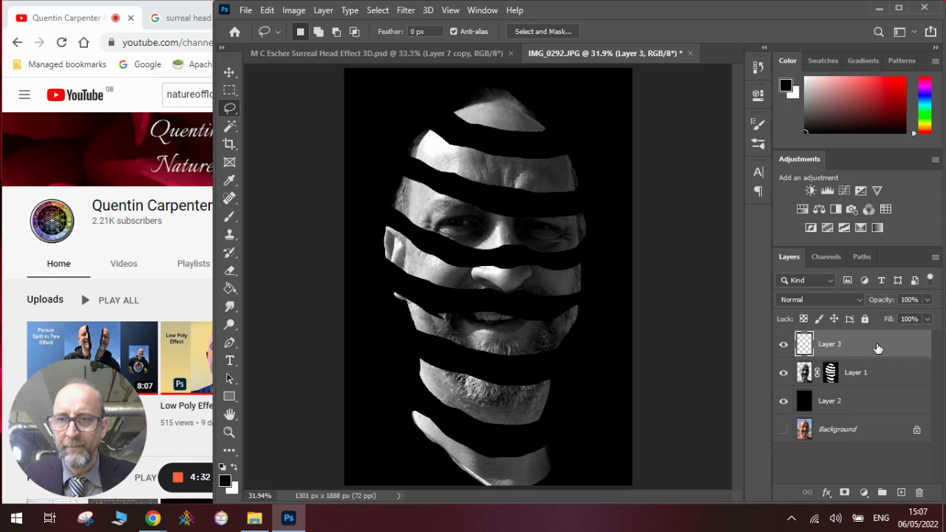
drag(878, 345, 874, 395)
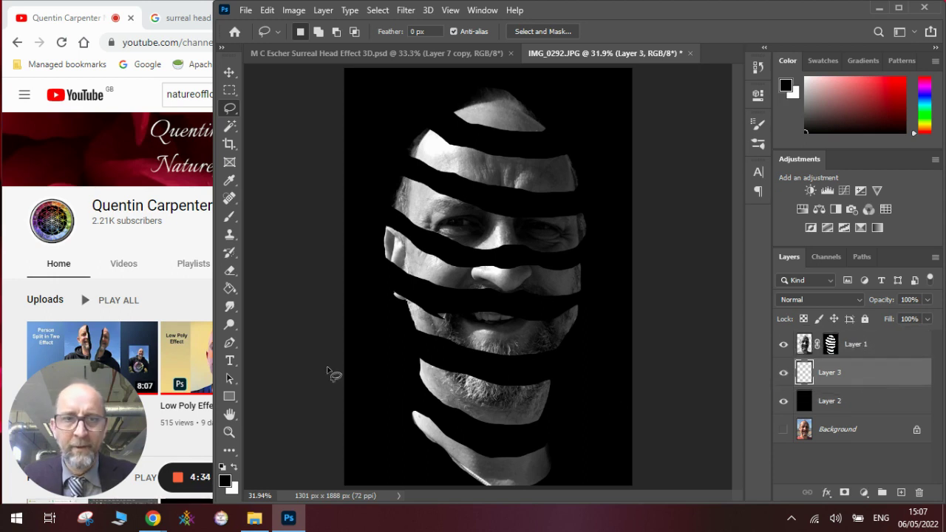
click(229, 291)
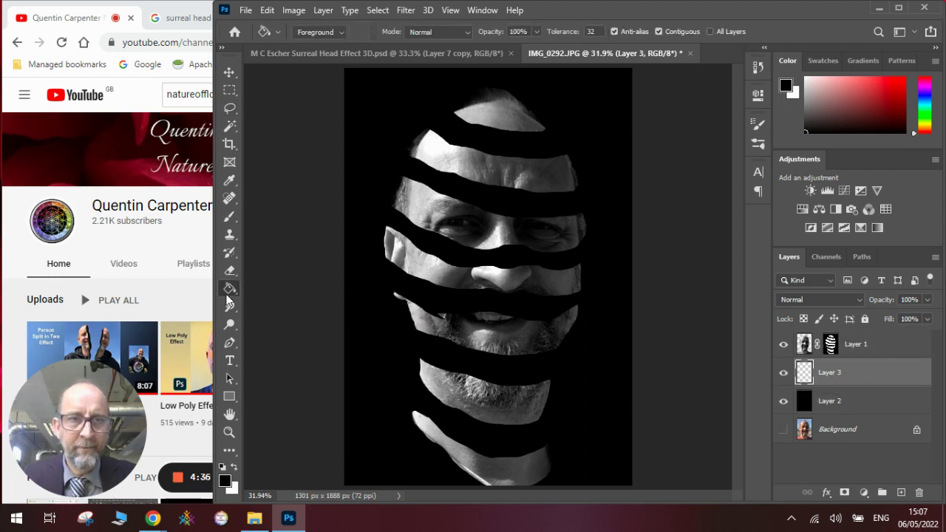
right_click(228, 302)
click(278, 290)
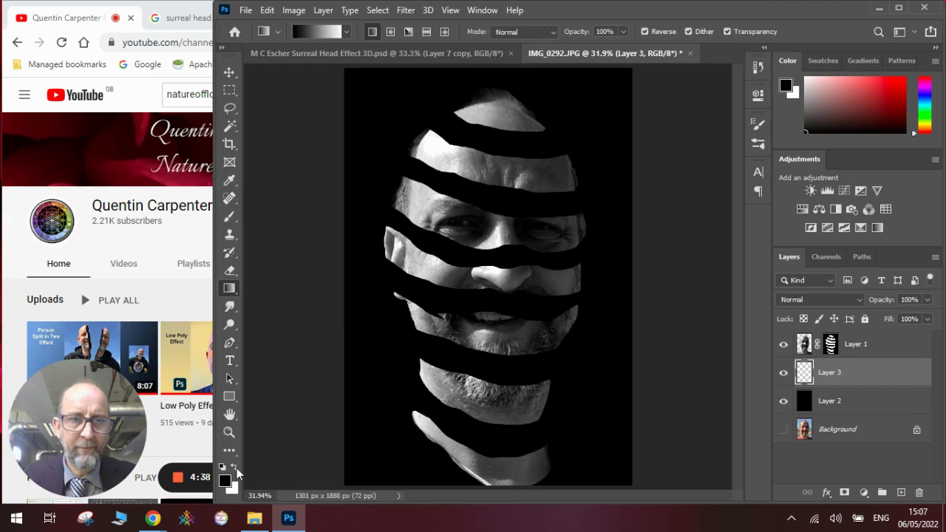
drag(361, 277, 377, 293)
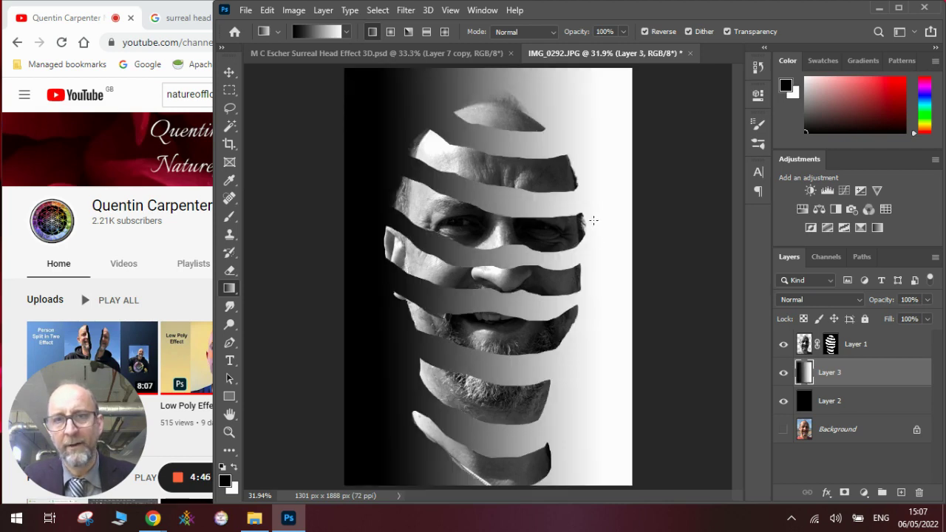
drag(616, 245, 398, 244)
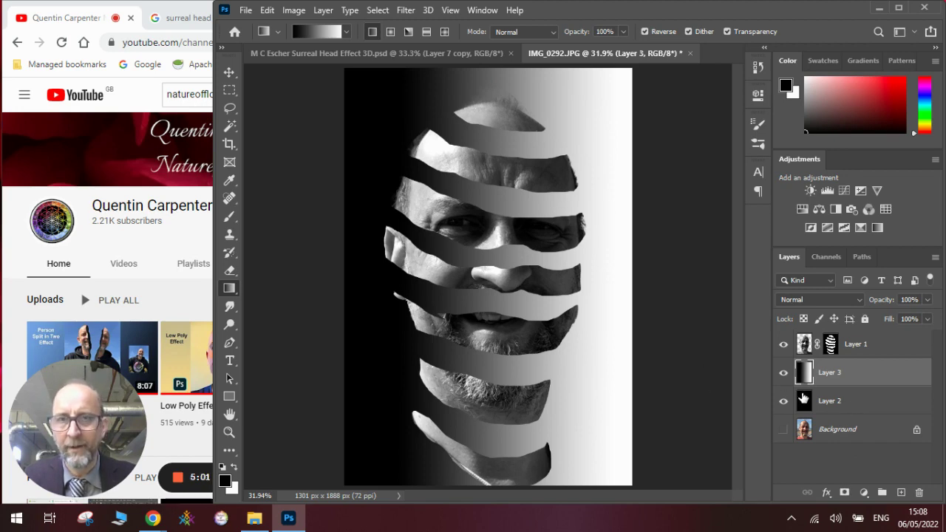
Step: Add a black-filled mask to Layer 3 and set up a white 124 px Hard Round brush
click(845, 493)
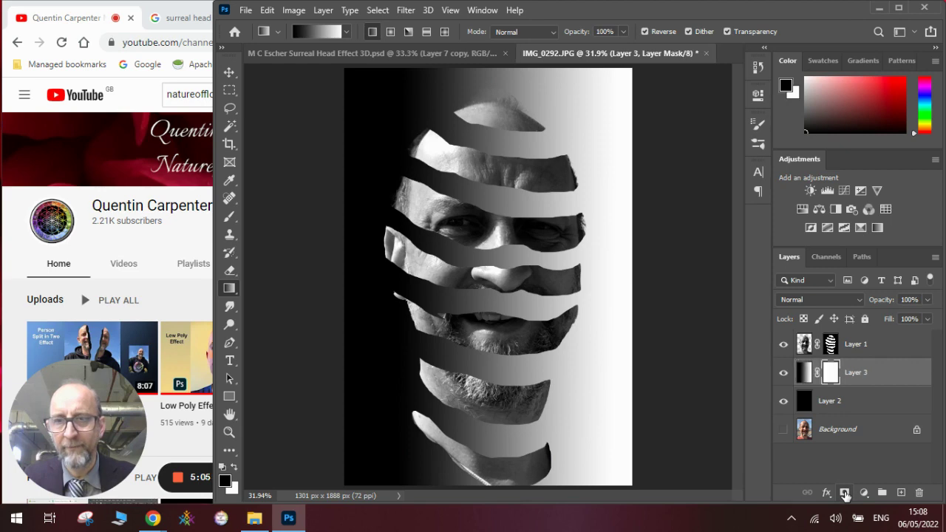
right_click(228, 295)
click(267, 298)
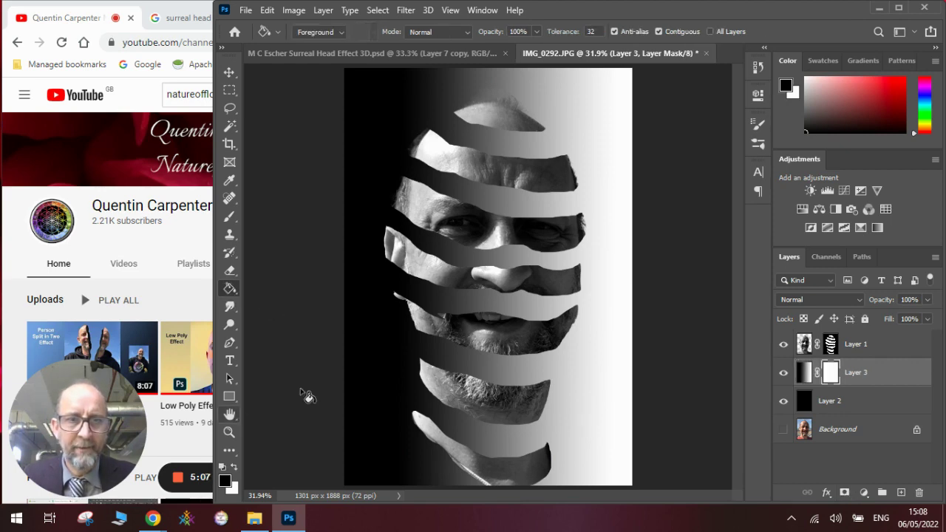
click(395, 362)
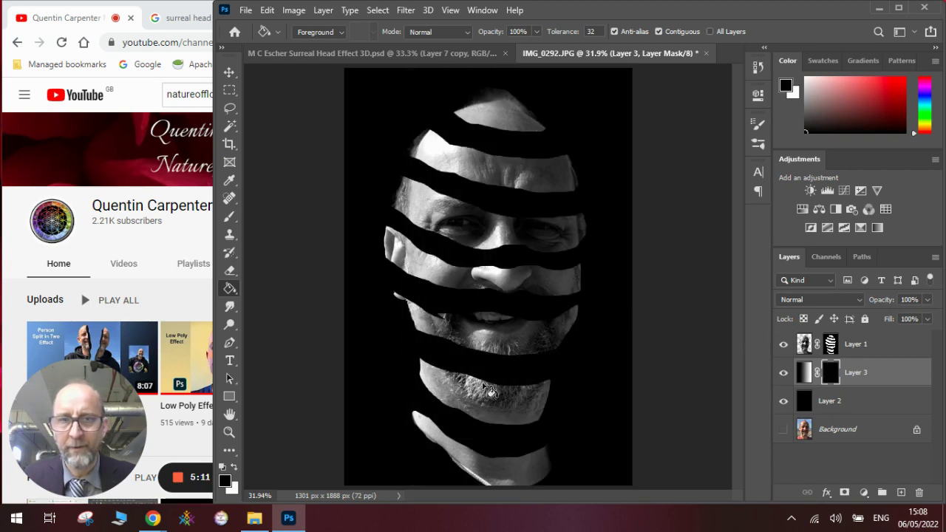
click(235, 467)
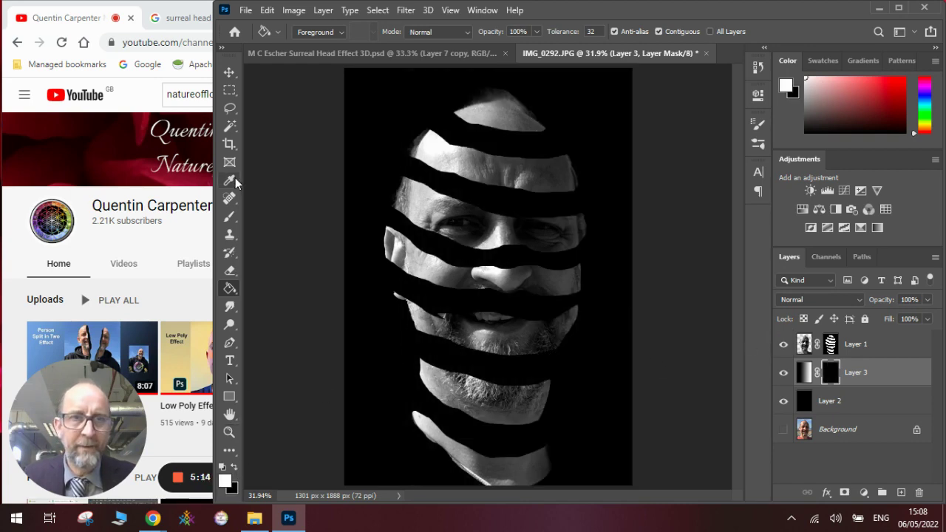
click(227, 221)
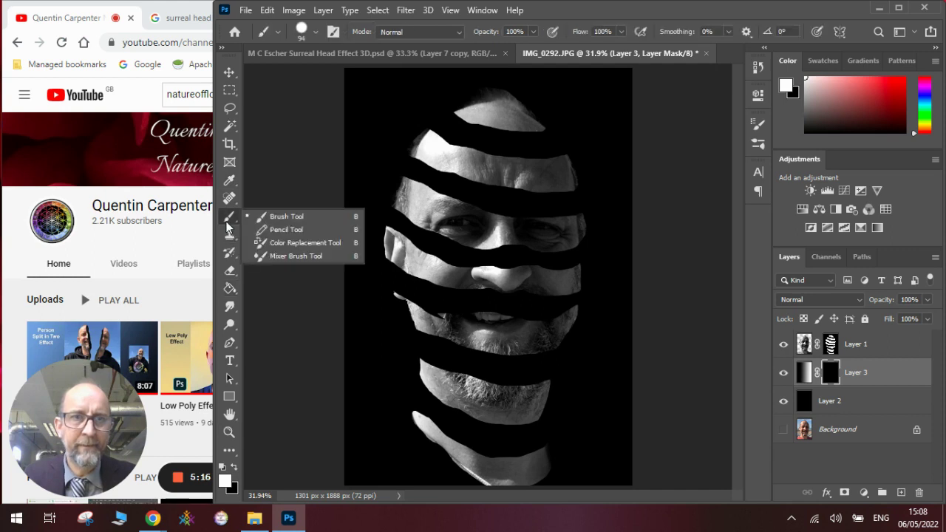
click(313, 34)
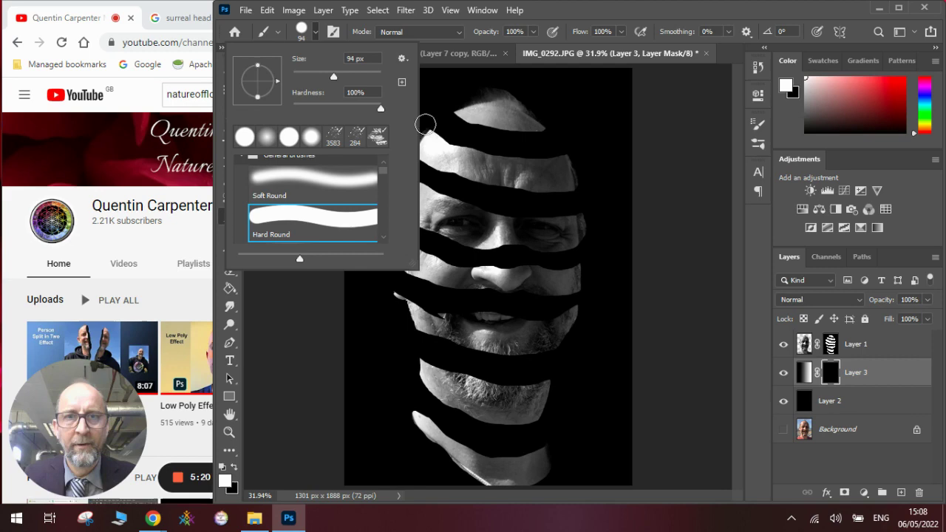
click(335, 78)
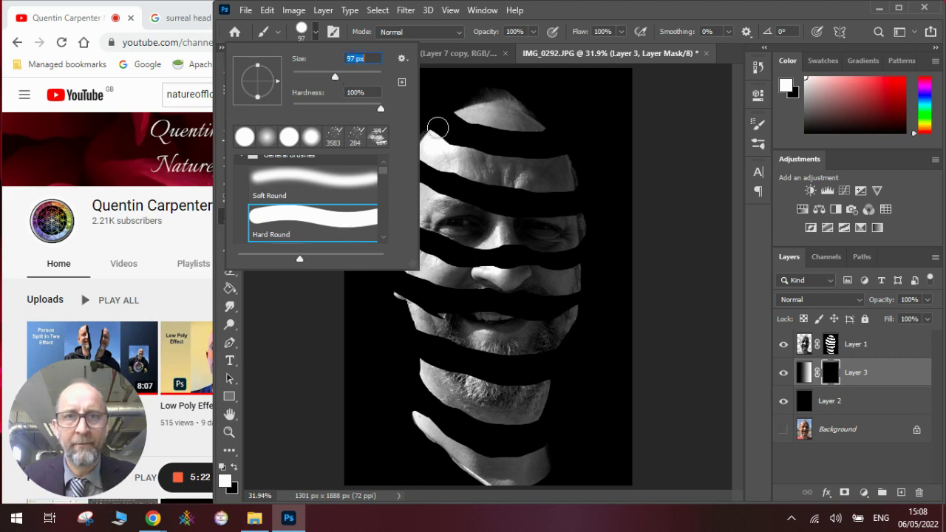
drag(332, 76, 343, 78)
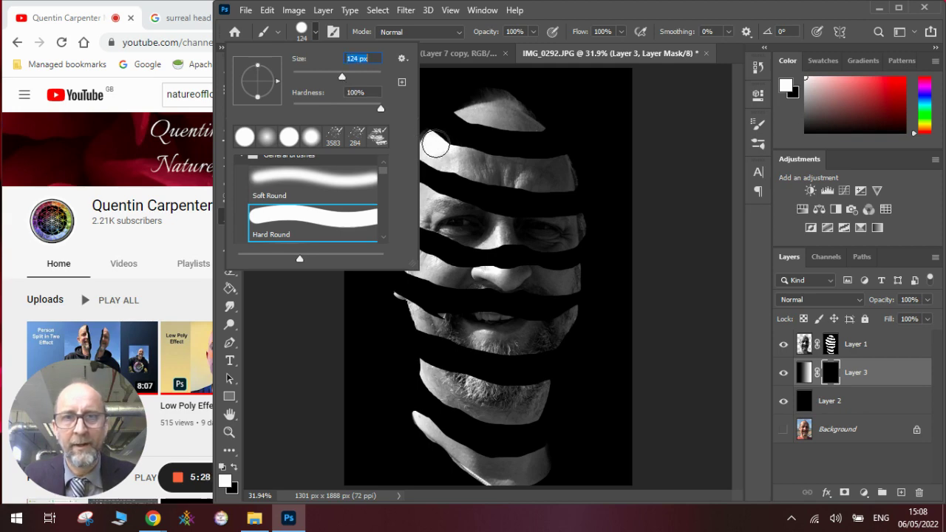
click(436, 145)
Step: Paint curved gradient bands on the mask across forehead, eyes, nose-mouth area and chin
drag(435, 144, 543, 118)
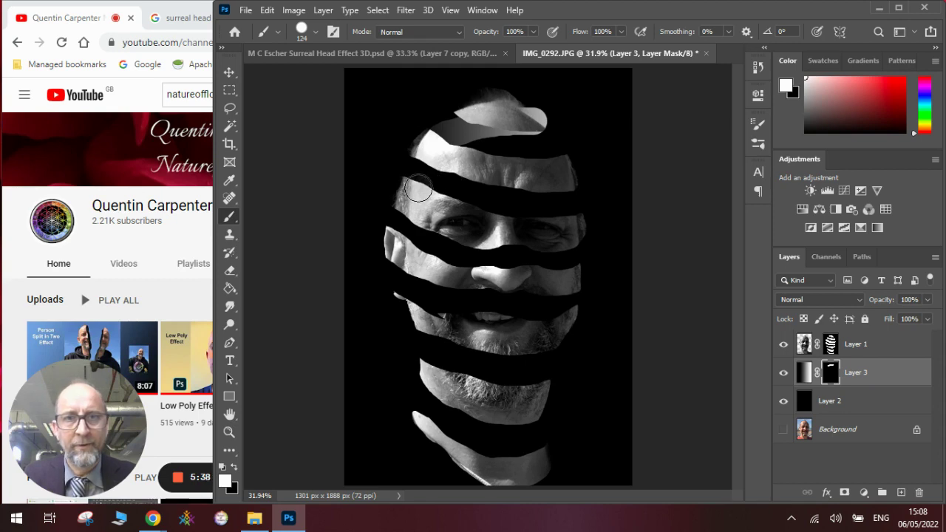
drag(417, 189, 556, 163)
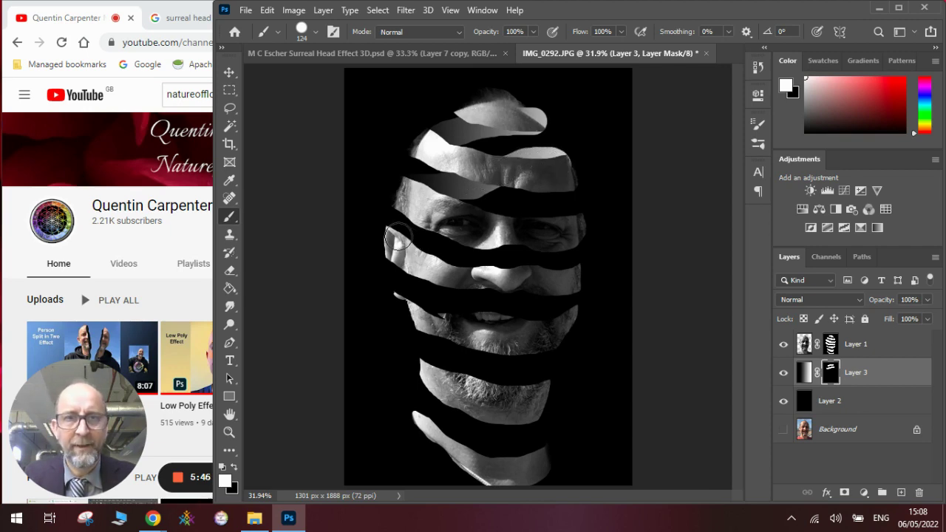
mouse_move(397, 238)
mouse_down()
mouse_move(526, 211)
mouse_move(573, 216)
mouse_up()
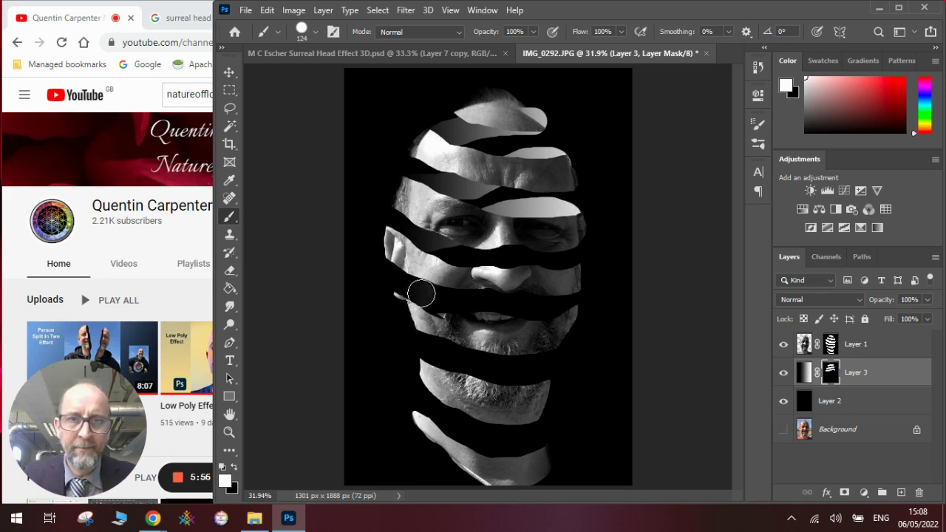
mouse_move(441, 291)
mouse_down()
mouse_move(490, 268)
mouse_move(567, 275)
mouse_up()
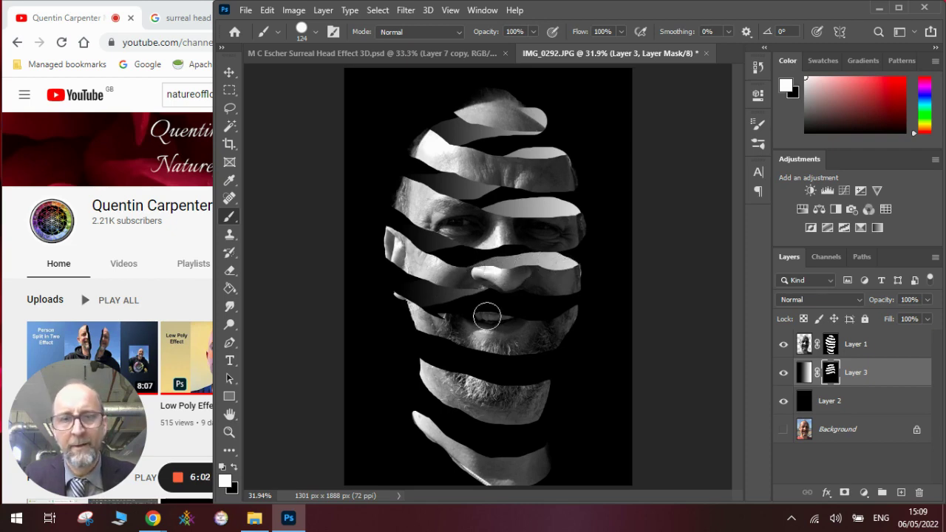
mouse_move(432, 363)
mouse_down()
mouse_move(479, 333)
mouse_move(561, 317)
mouse_up()
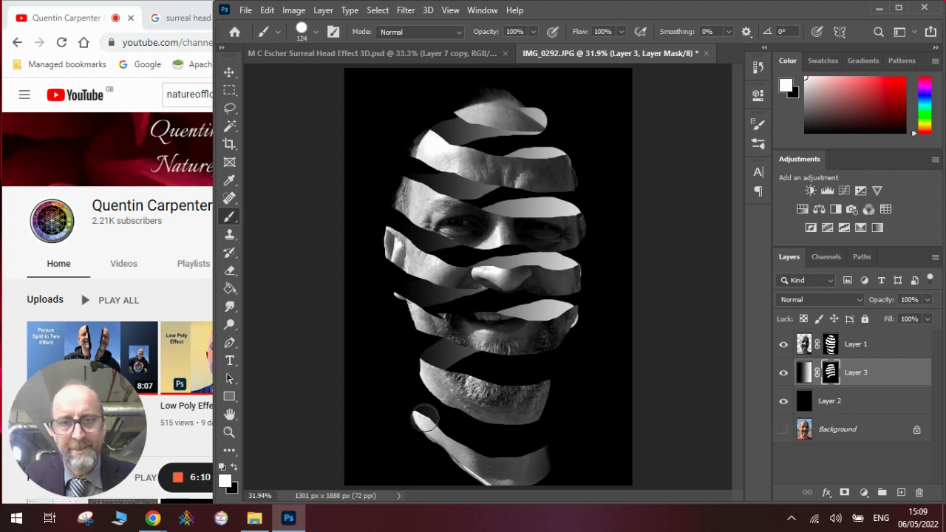
drag(425, 420, 527, 387)
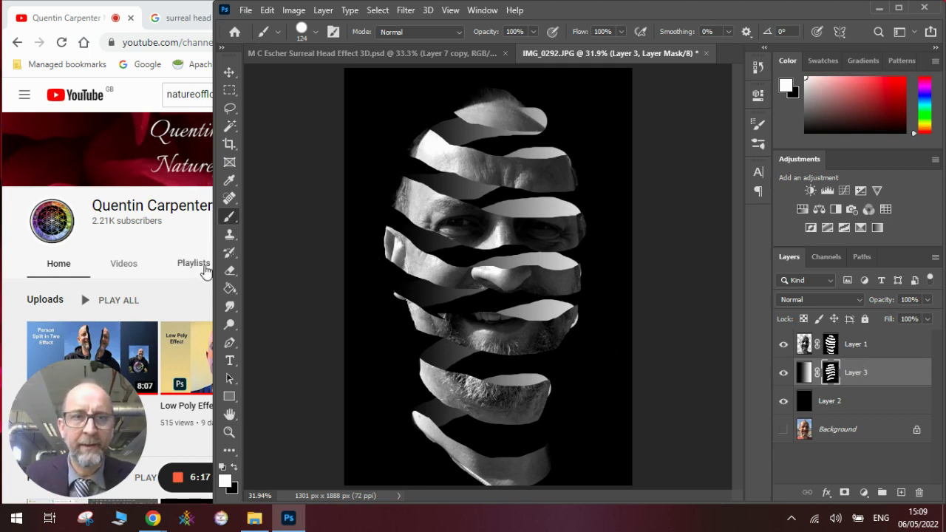
Step: Set black as foreground, check the Escher head reference, then target Layer 1's mask in IMG_0292.JPG
click(233, 468)
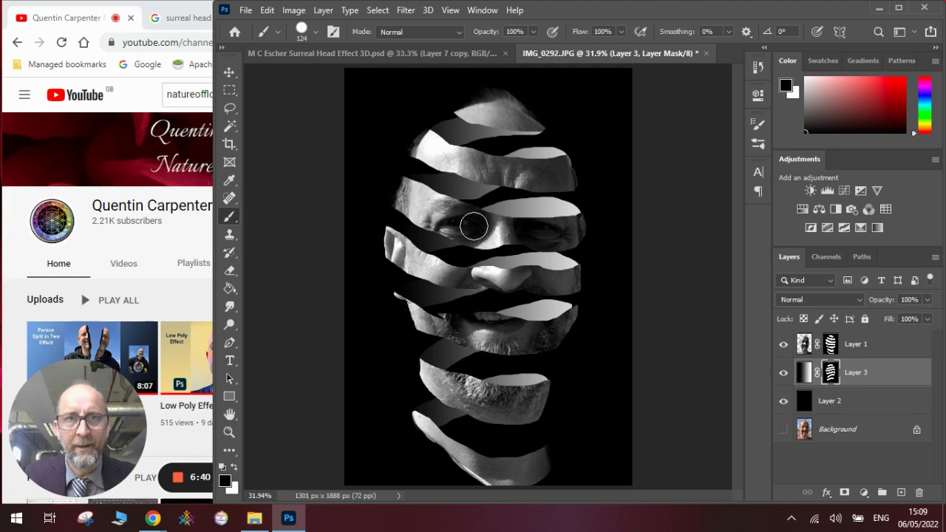
click(371, 53)
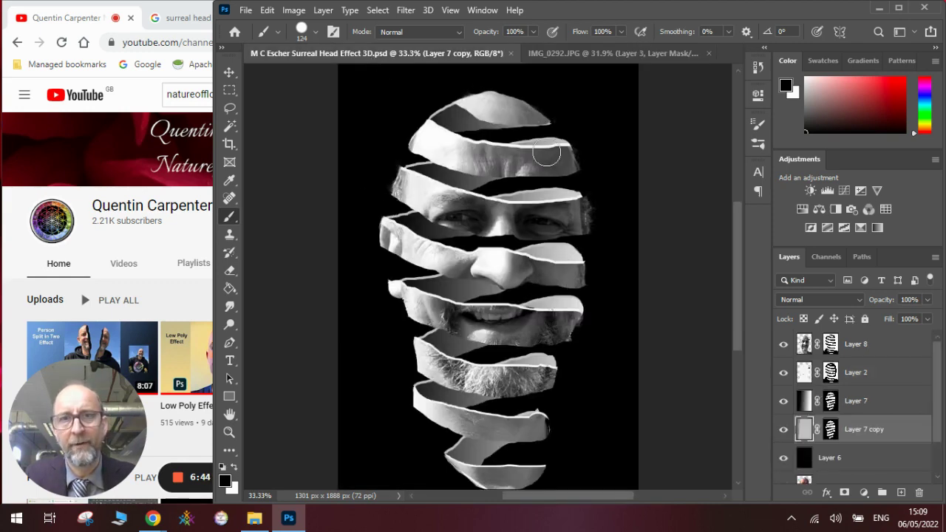
click(590, 58)
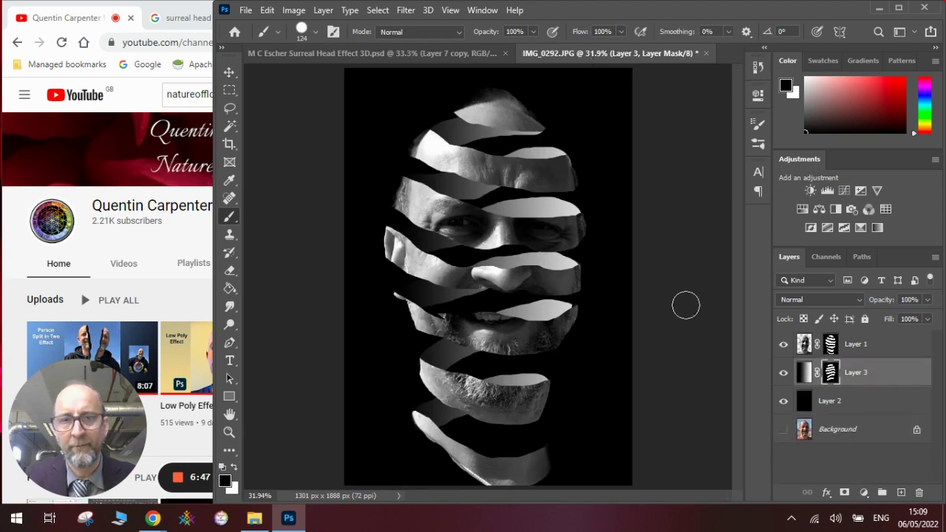
click(849, 353)
click(831, 345)
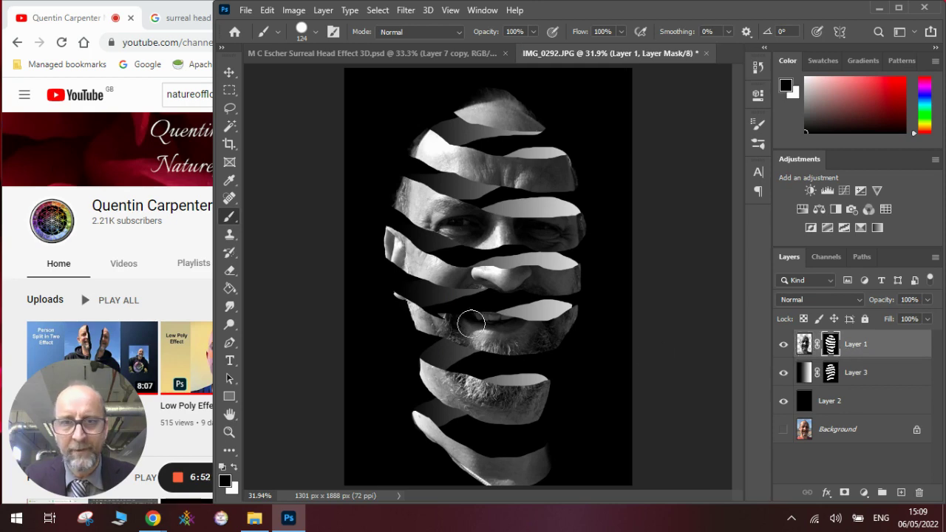
Step: Paint white on Layer 1's mask to restore more of the strips left of the mouth and cheek
click(234, 468)
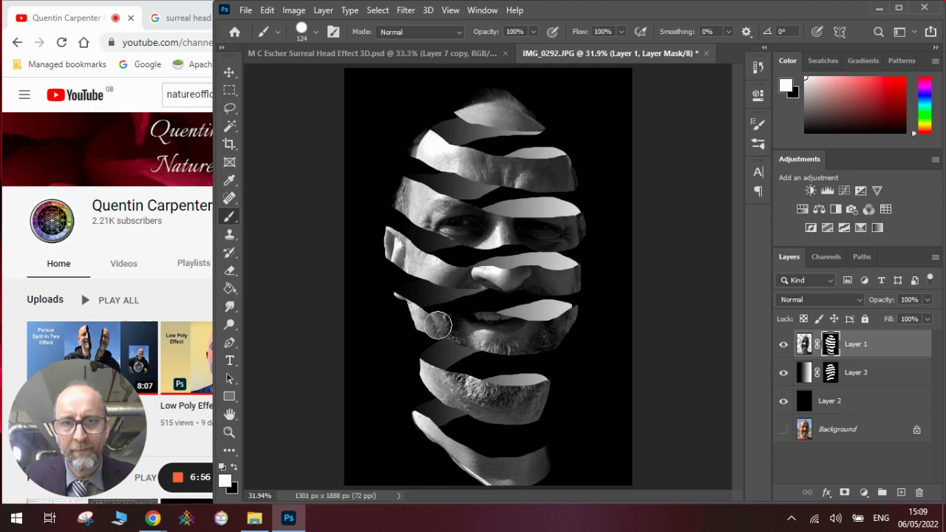
mouse_move(438, 325)
mouse_down()
mouse_move(411, 311)
mouse_move(456, 327)
mouse_move(471, 328)
mouse_move(448, 323)
mouse_move(546, 332)
mouse_up()
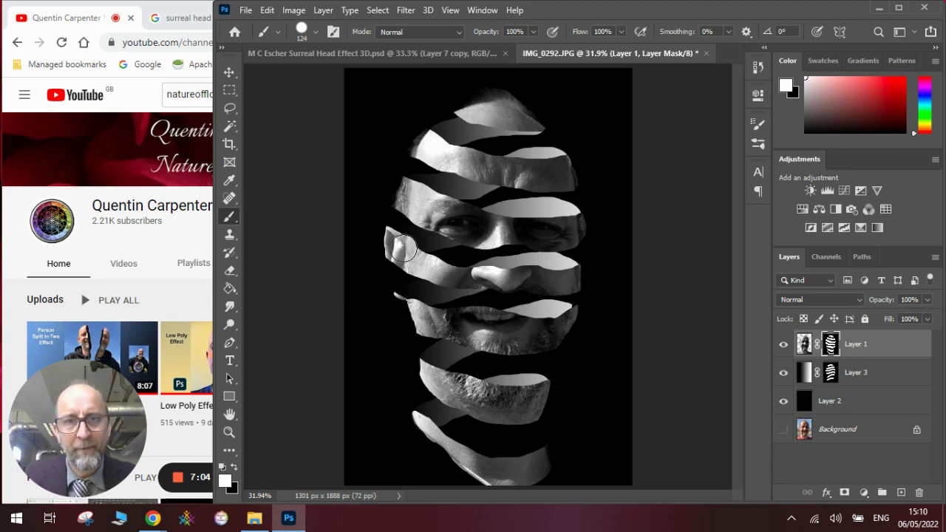
drag(401, 249, 460, 279)
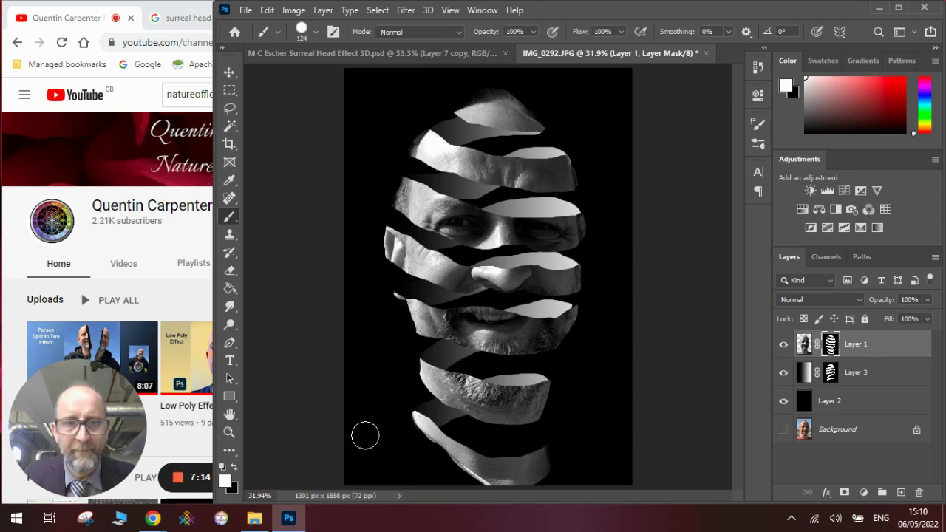
Step: Paint black on the mask to remove the grey hair above the top slice
click(234, 466)
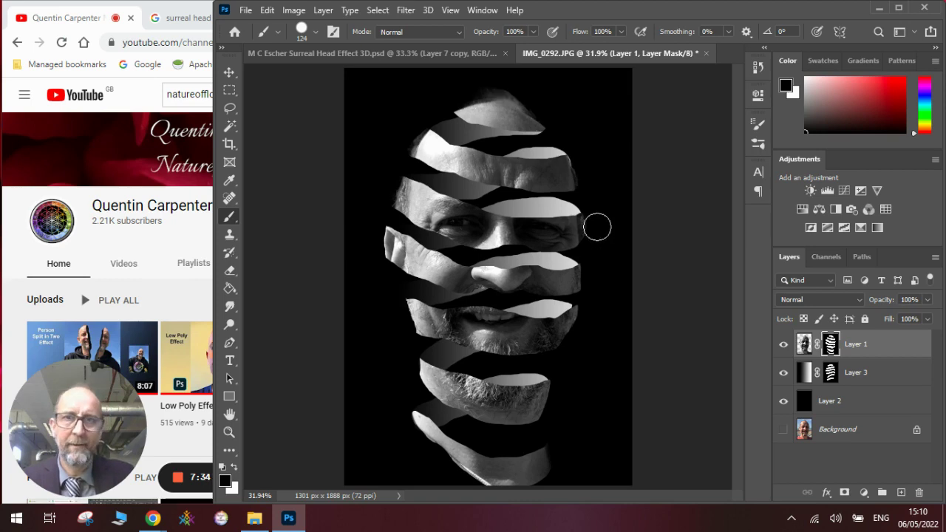
drag(535, 100, 483, 87)
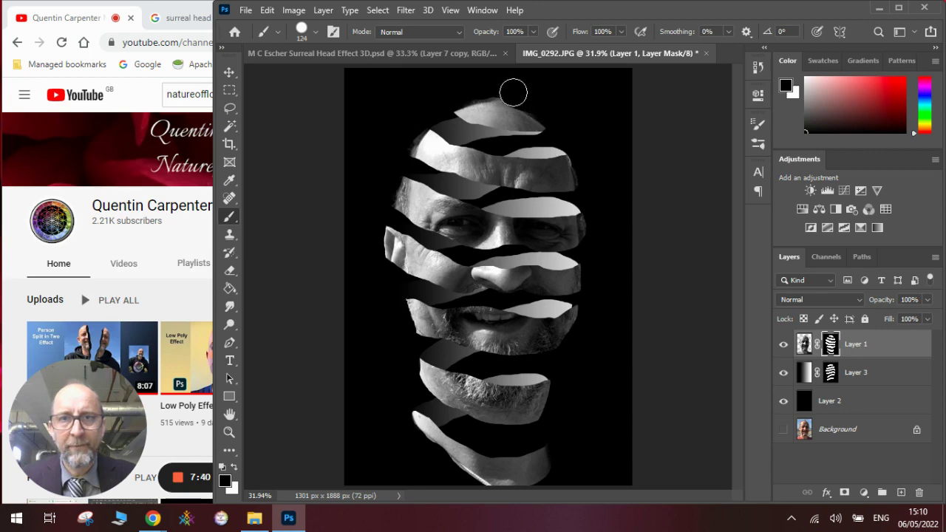
key(ctrl+z)
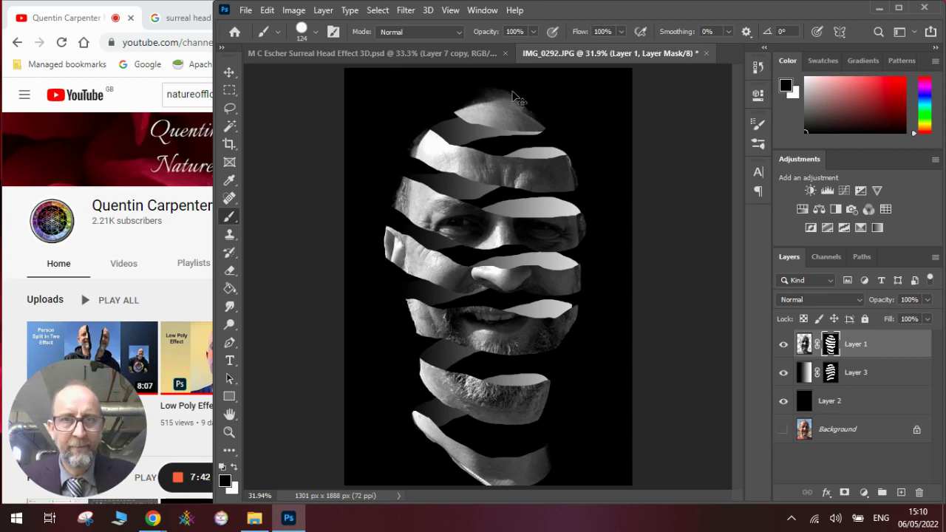
drag(470, 89, 524, 89)
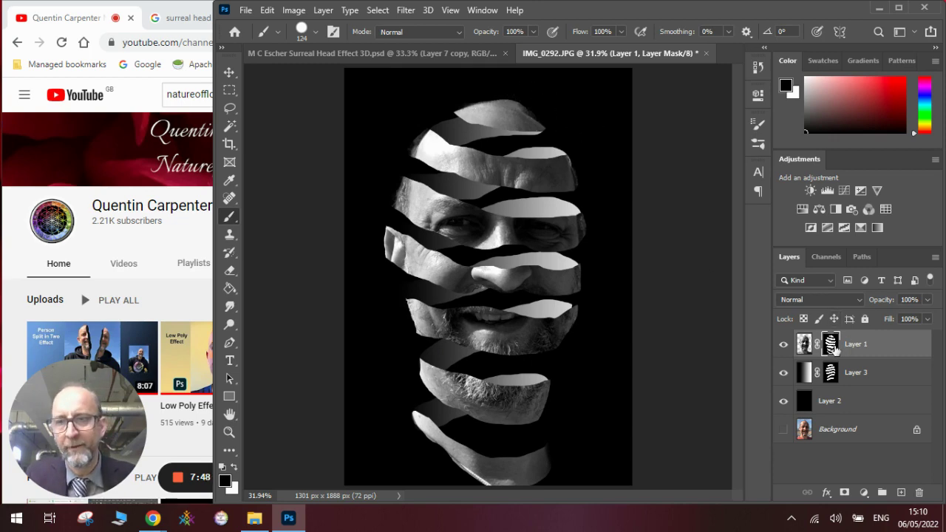
Step: Duplicate Layer 1, place the copy beneath Layer 1, and nudge it up slightly
click(866, 348)
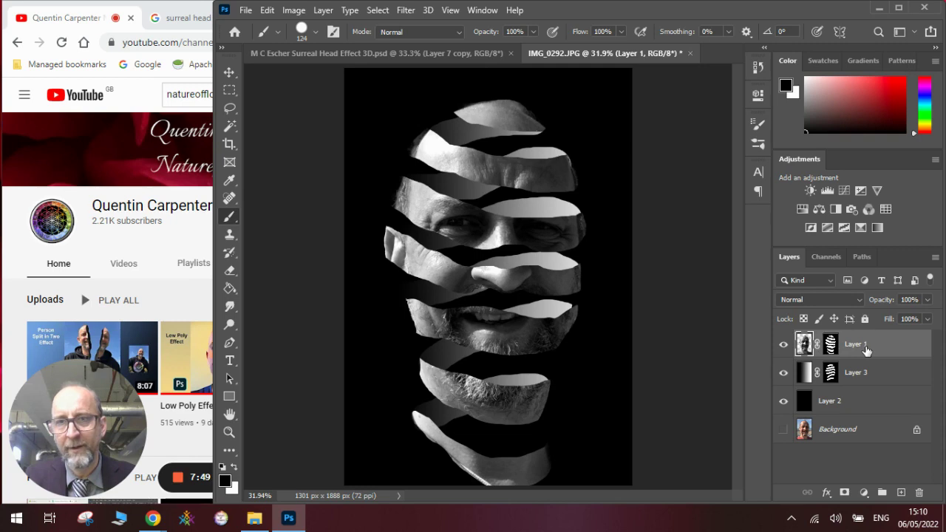
right_click(866, 348)
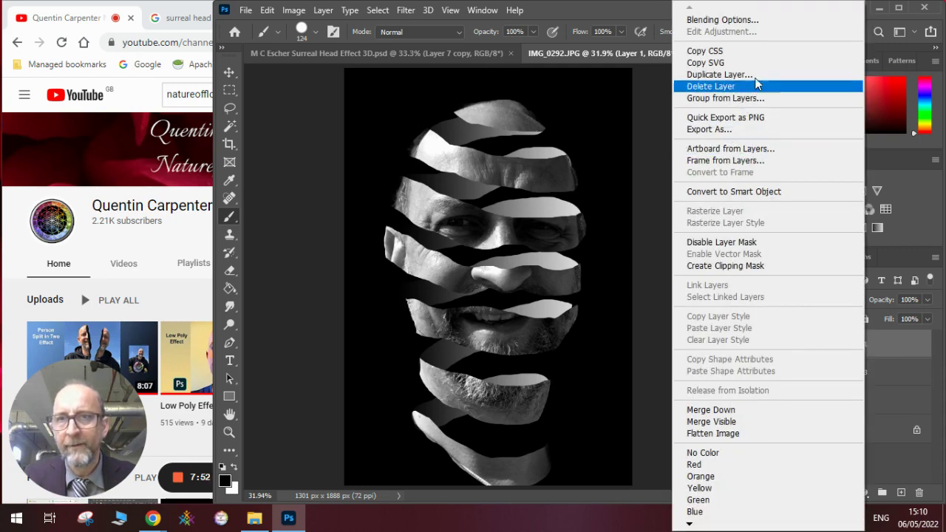
click(739, 75)
click(586, 130)
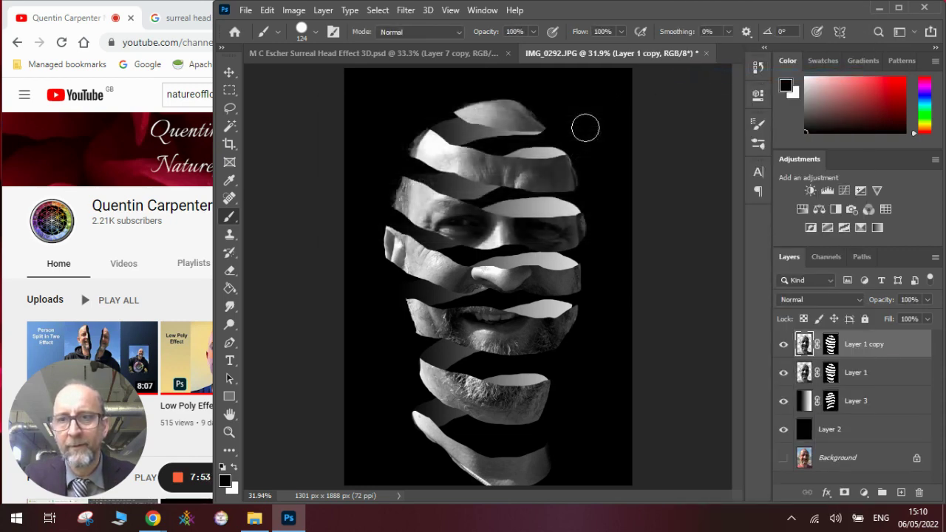
click(857, 368)
drag(851, 349, 859, 387)
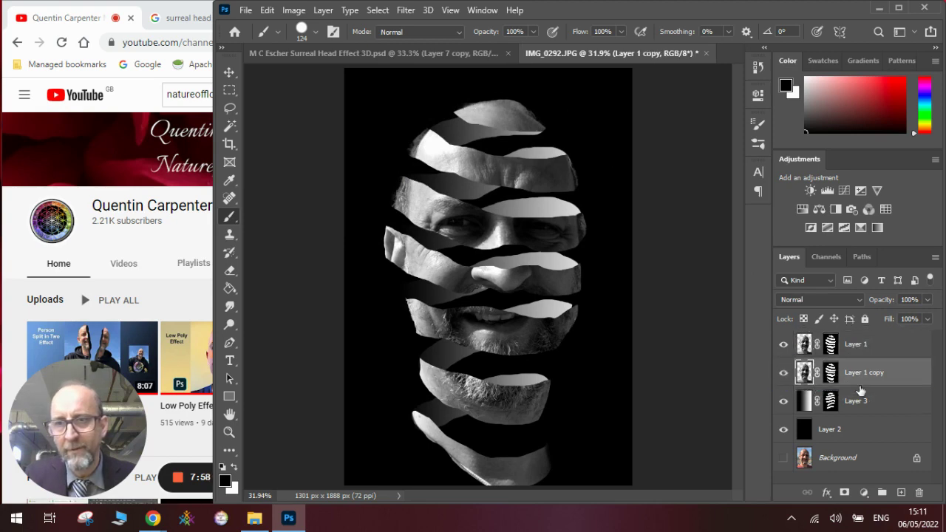
click(230, 74)
key(Up)
key(Up)
key(Up)
key(Up)
key(Up)
key(Up)
key(Up)
key(Up)
key(Up)
key(Up)
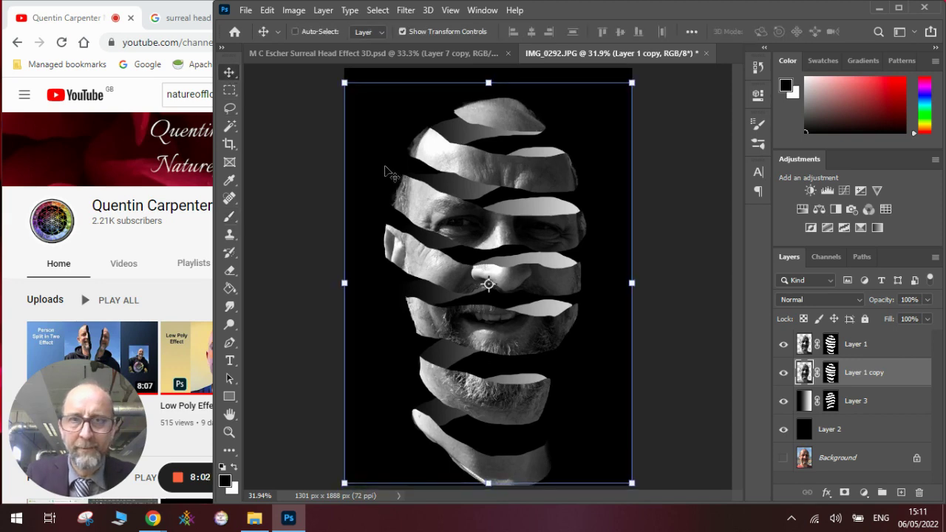
Step: Whiten Layer 1 copy with Hue/Saturation Lightness +93
click(295, 11)
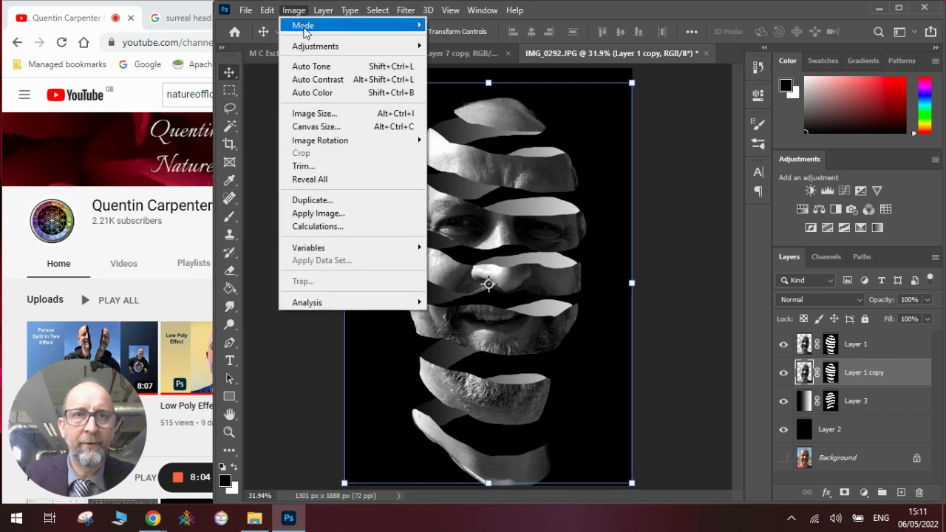
mouse_move(306, 46)
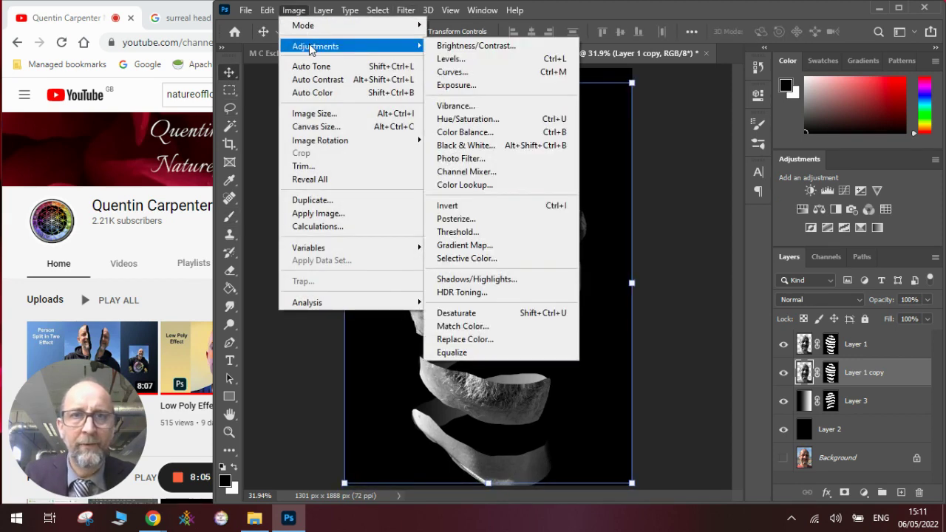
click(508, 133)
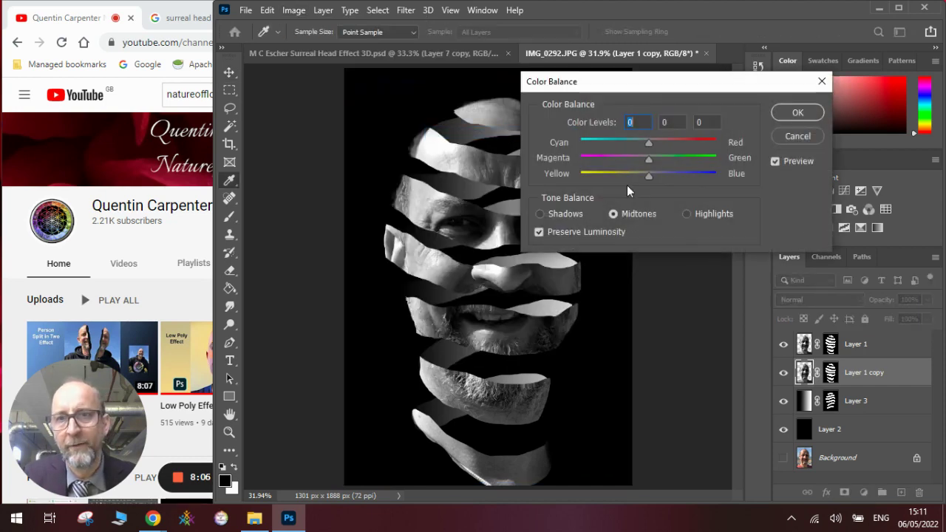
click(796, 134)
click(294, 10)
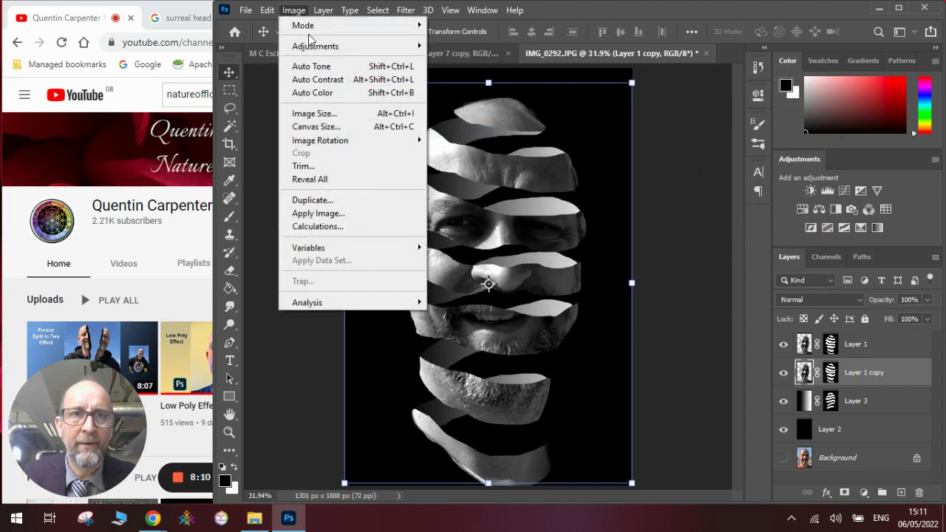
mouse_move(313, 44)
click(479, 117)
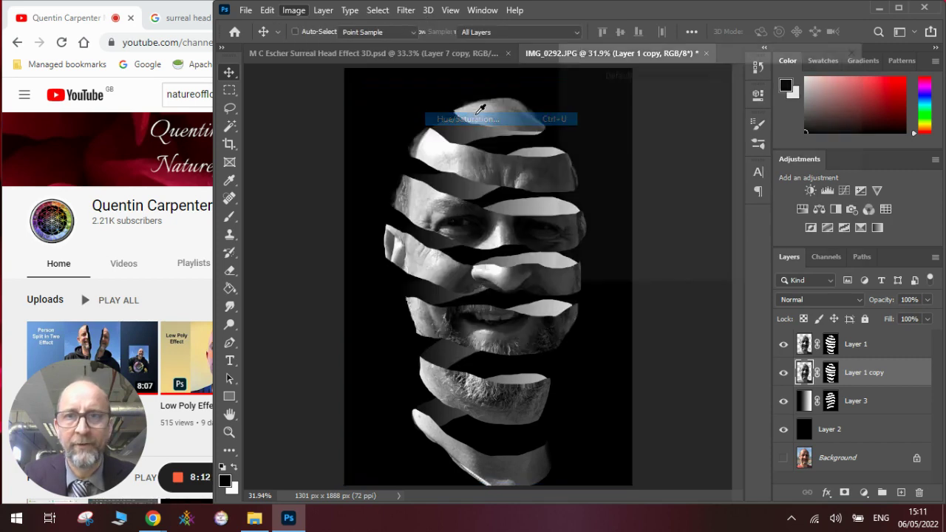
drag(680, 212, 743, 219)
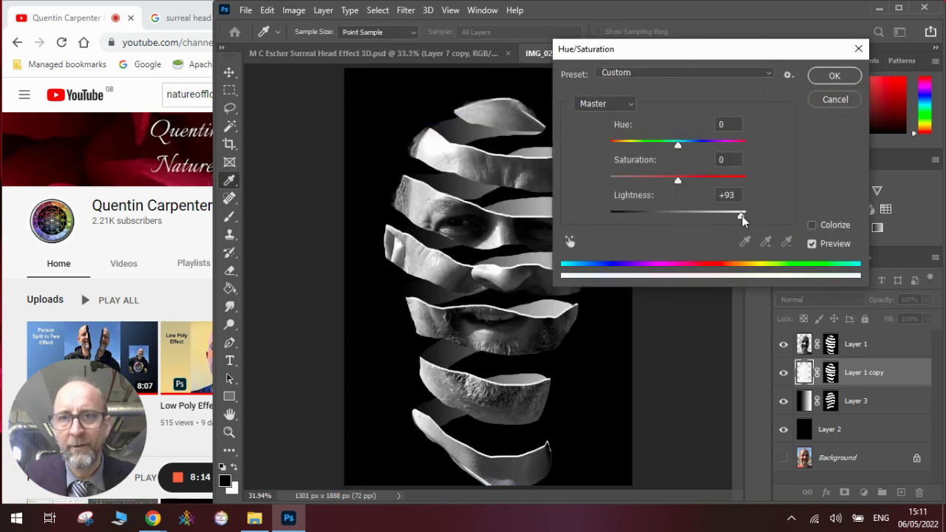
click(830, 79)
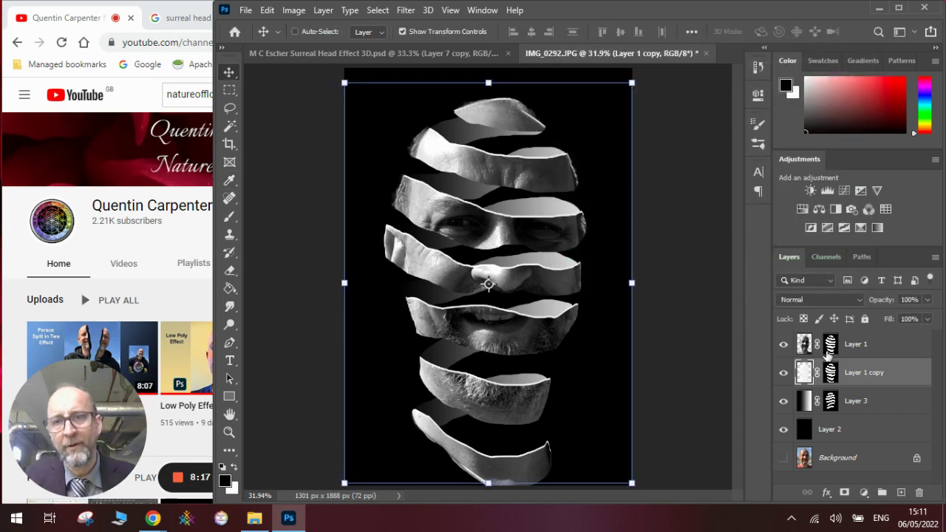
Step: Duplicate Layer 3 and move the copy beneath Layer 3
click(870, 401)
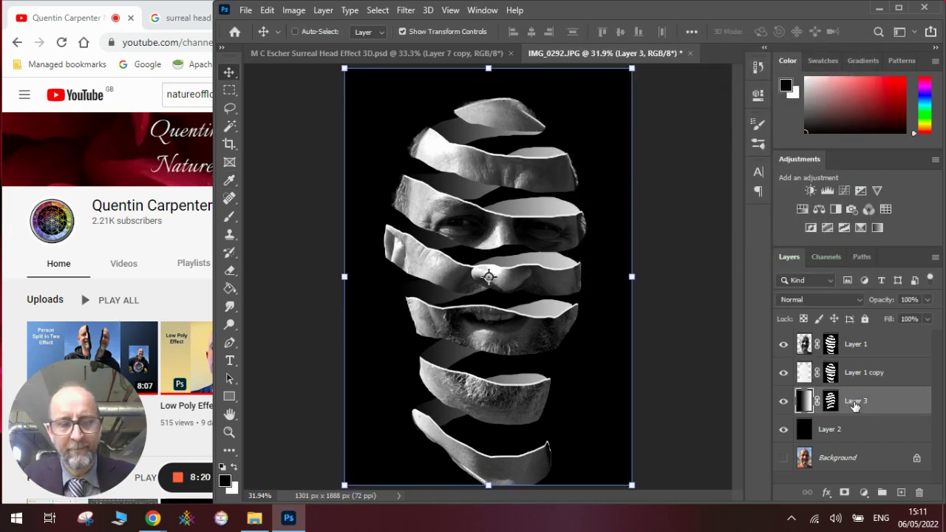
right_click(855, 406)
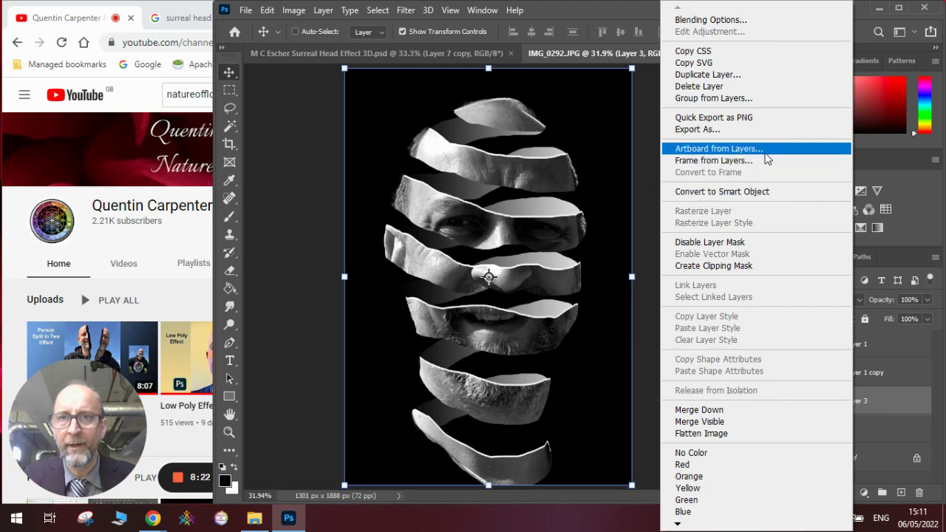
click(766, 75)
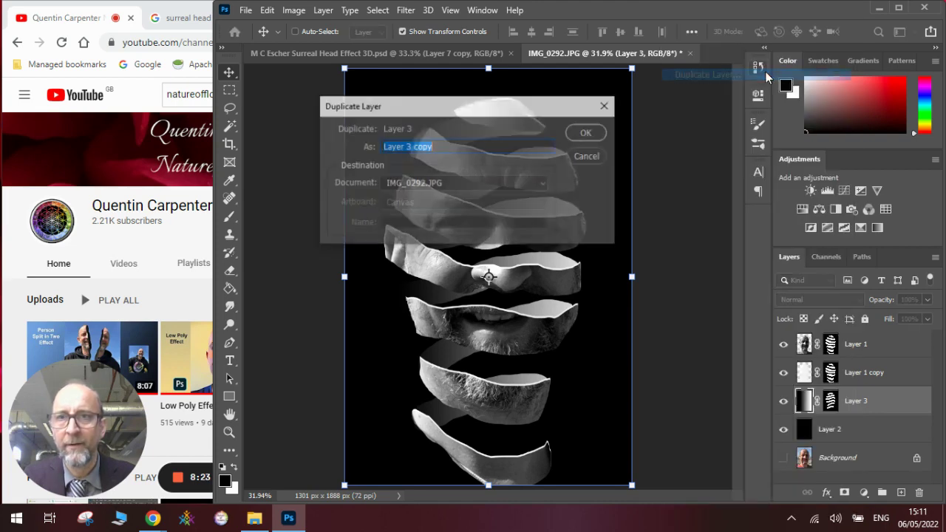
click(597, 133)
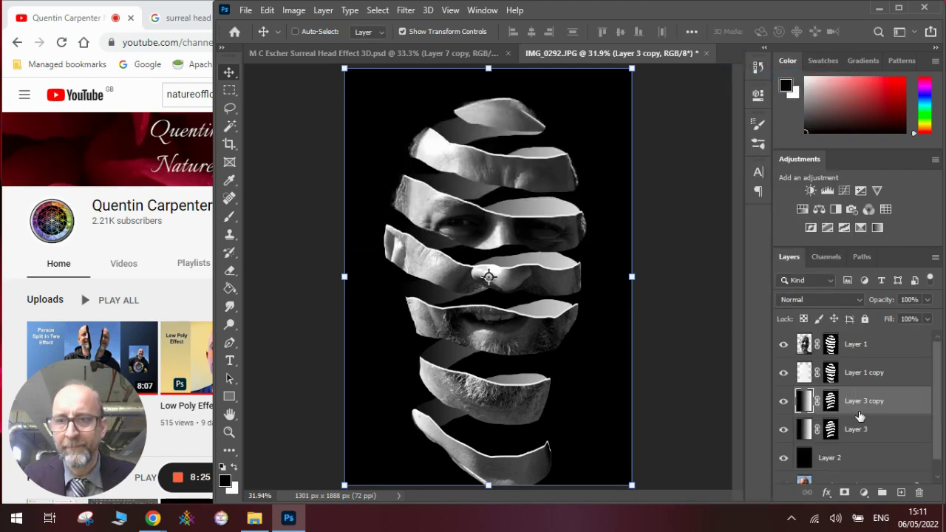
drag(860, 417, 849, 444)
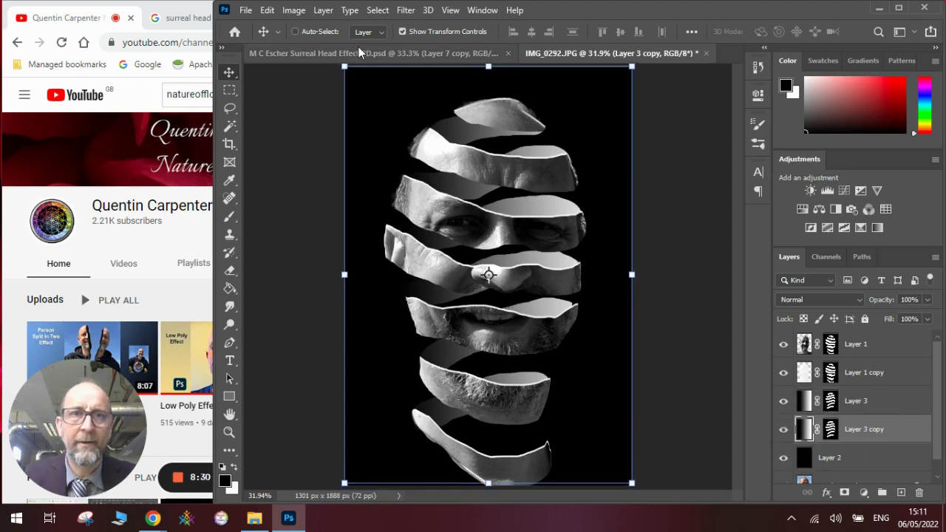
Step: Lighten Layer 3 copy with Hue/Saturation Lightness about +62
click(293, 10)
mouse_move(302, 49)
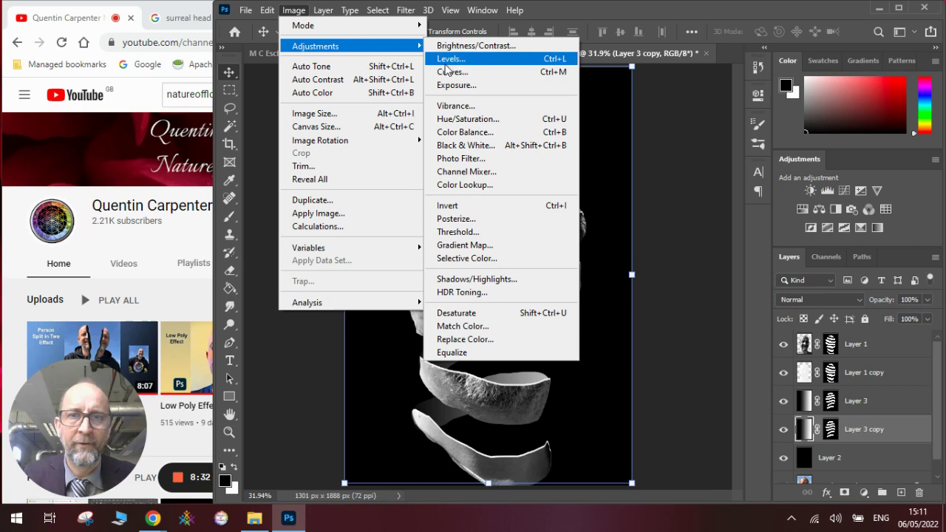
click(488, 123)
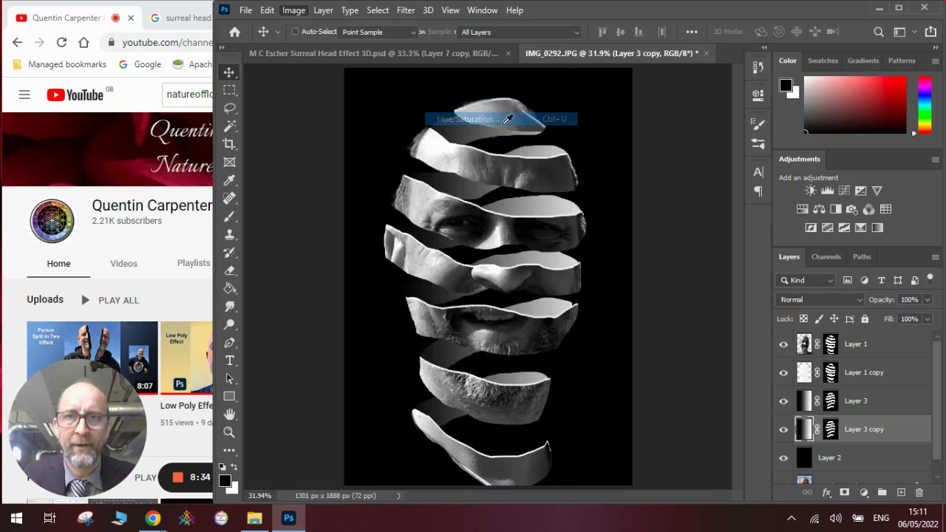
drag(708, 219, 721, 219)
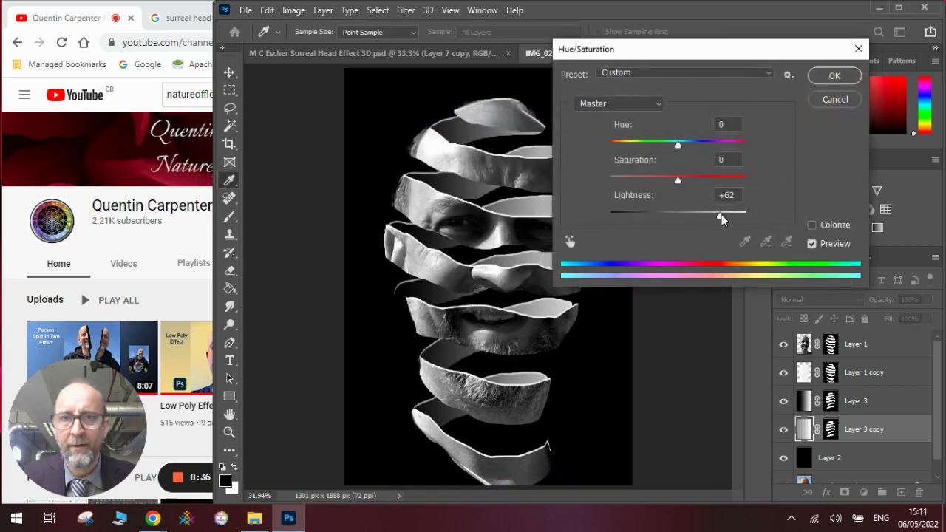
click(825, 79)
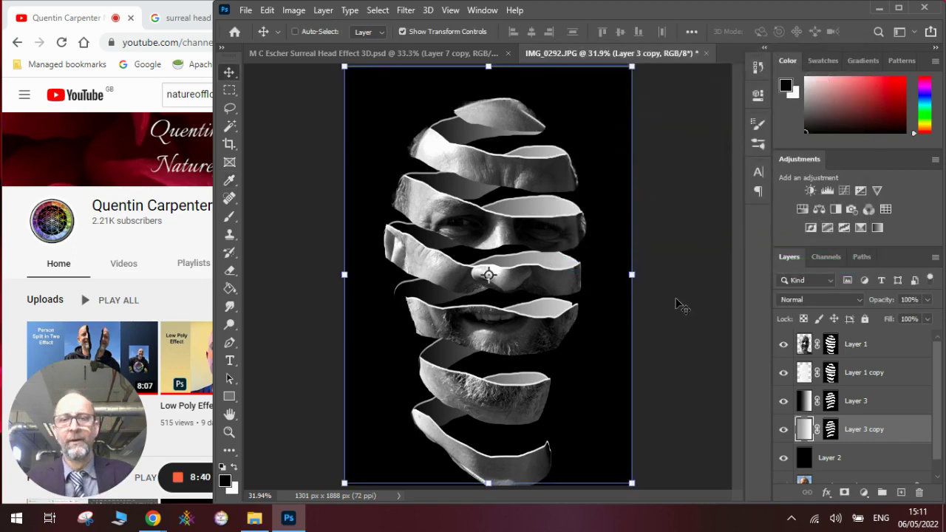